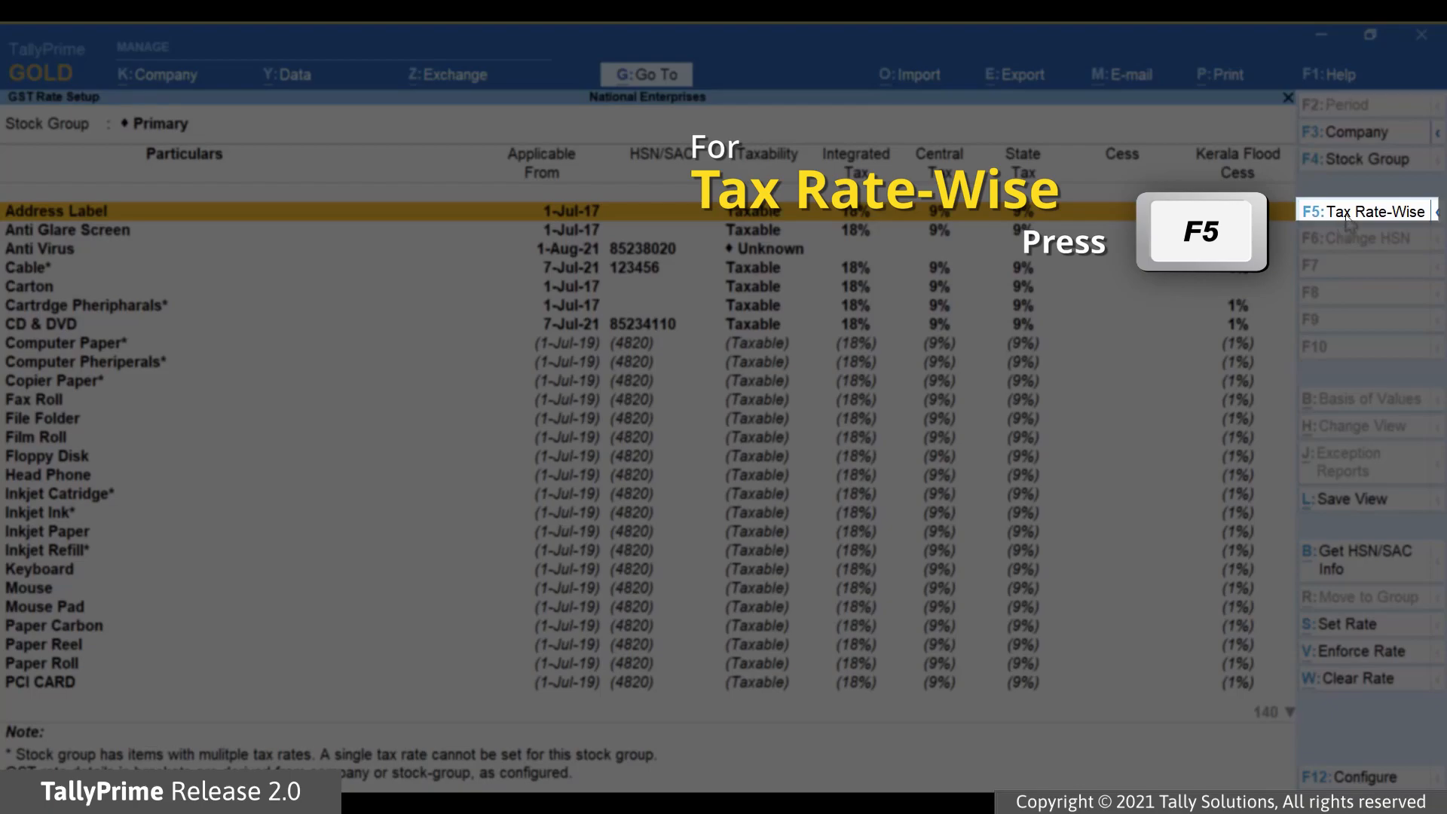
Show the GST rates tax rate-wise, expand the 18% group with 1% Kerala Flood Cess, and select all its stock items.
key("F5")
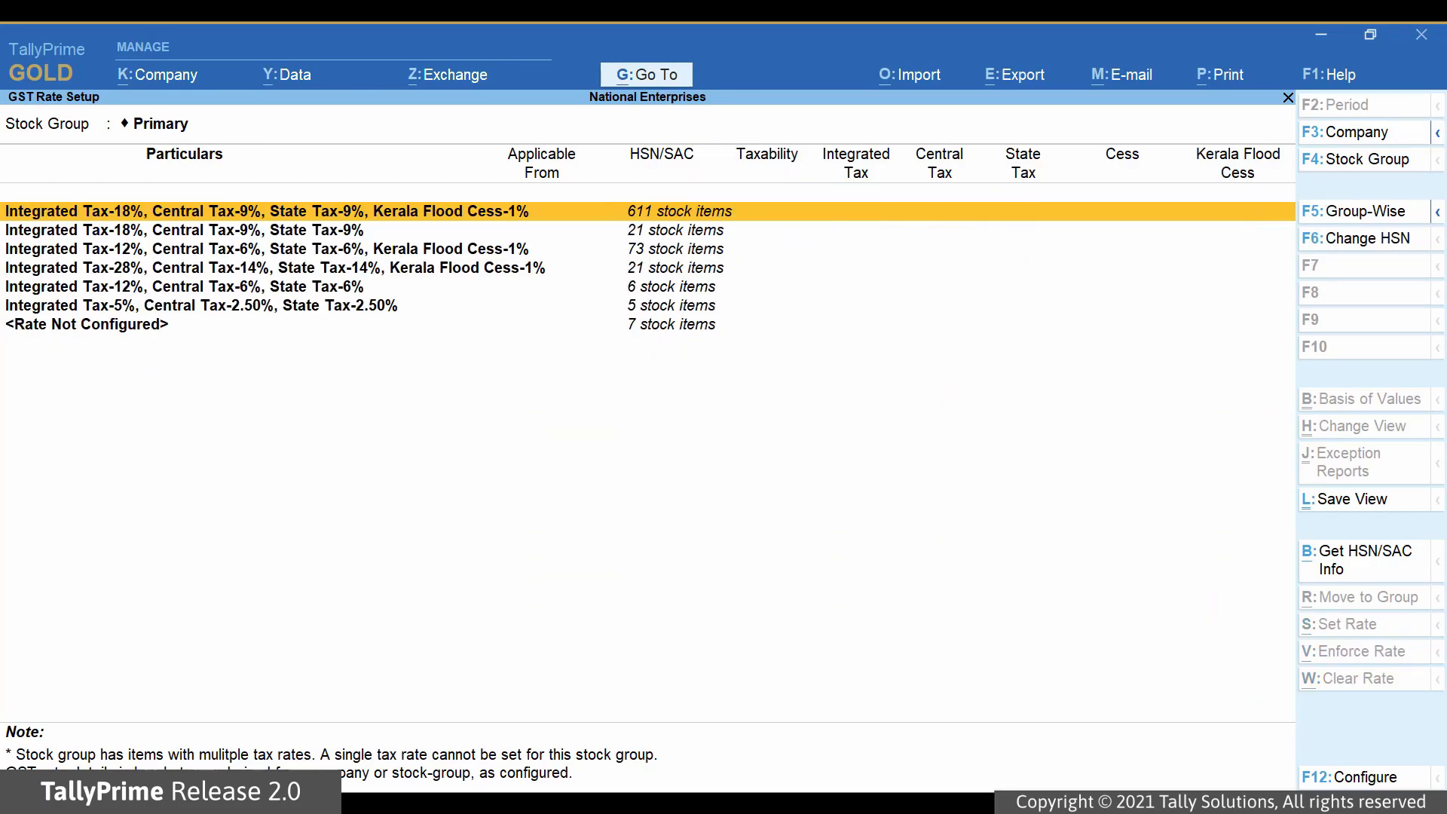
key("Return")
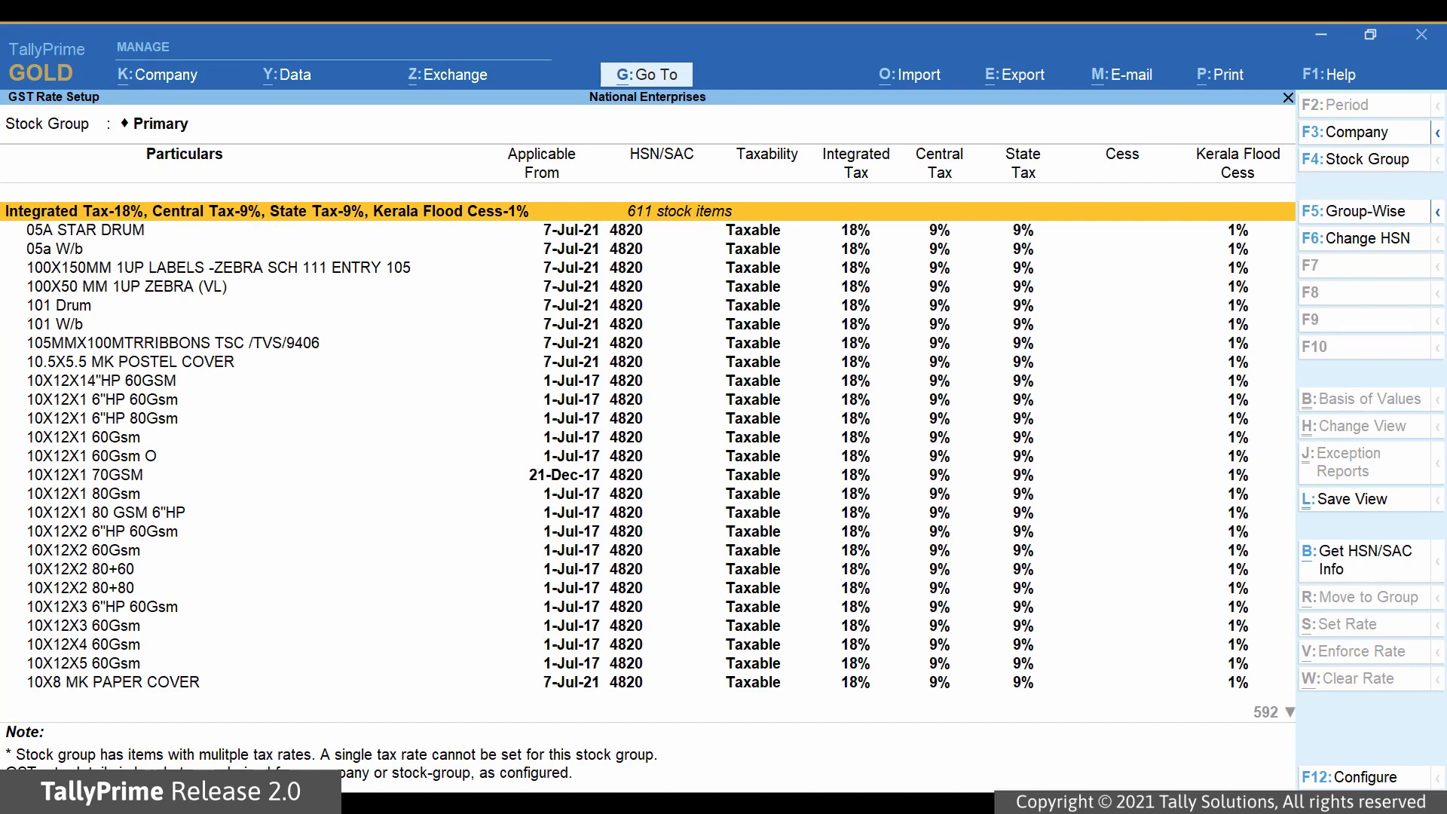
key("Down")
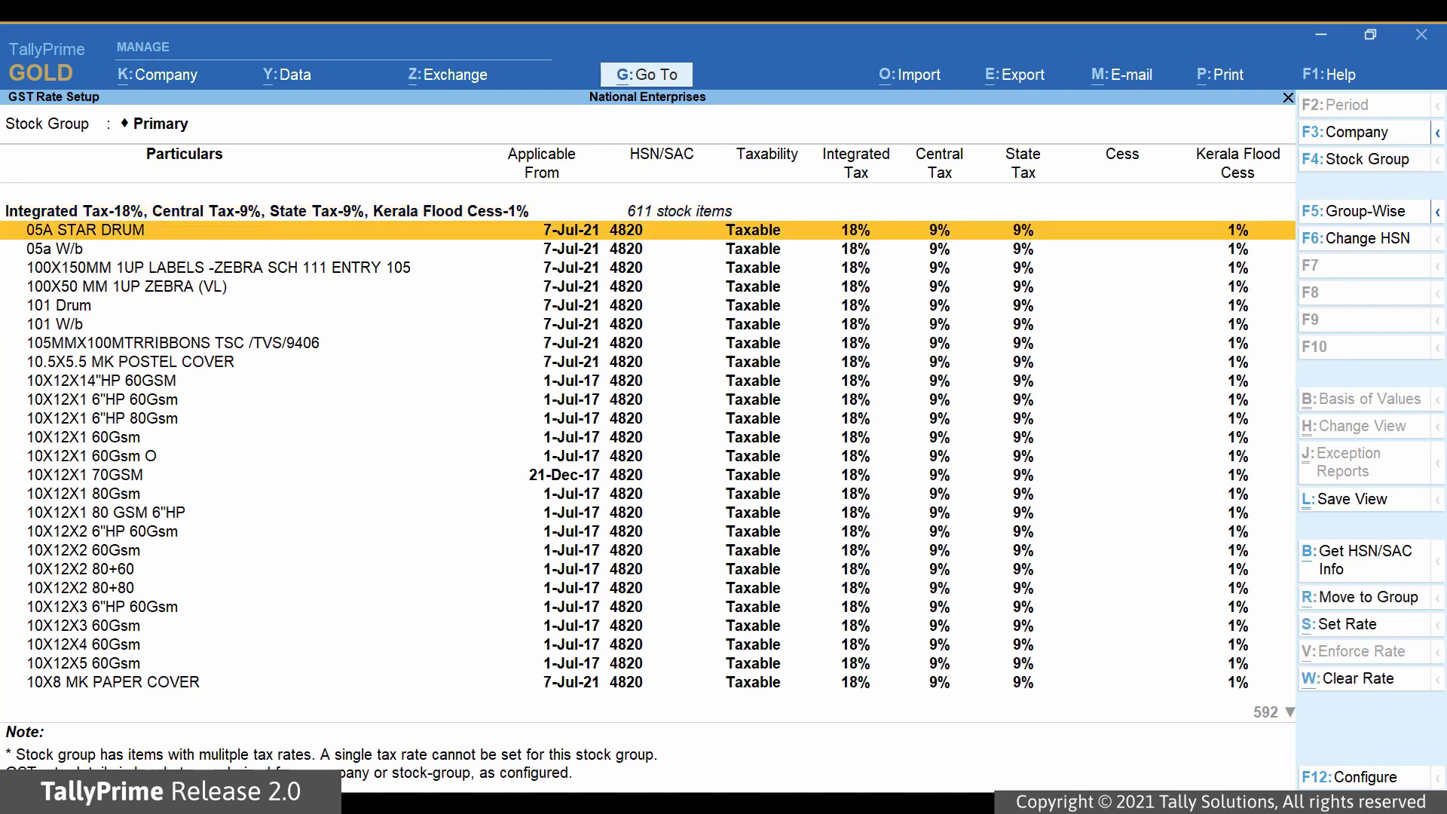
key("space")
key("Down")
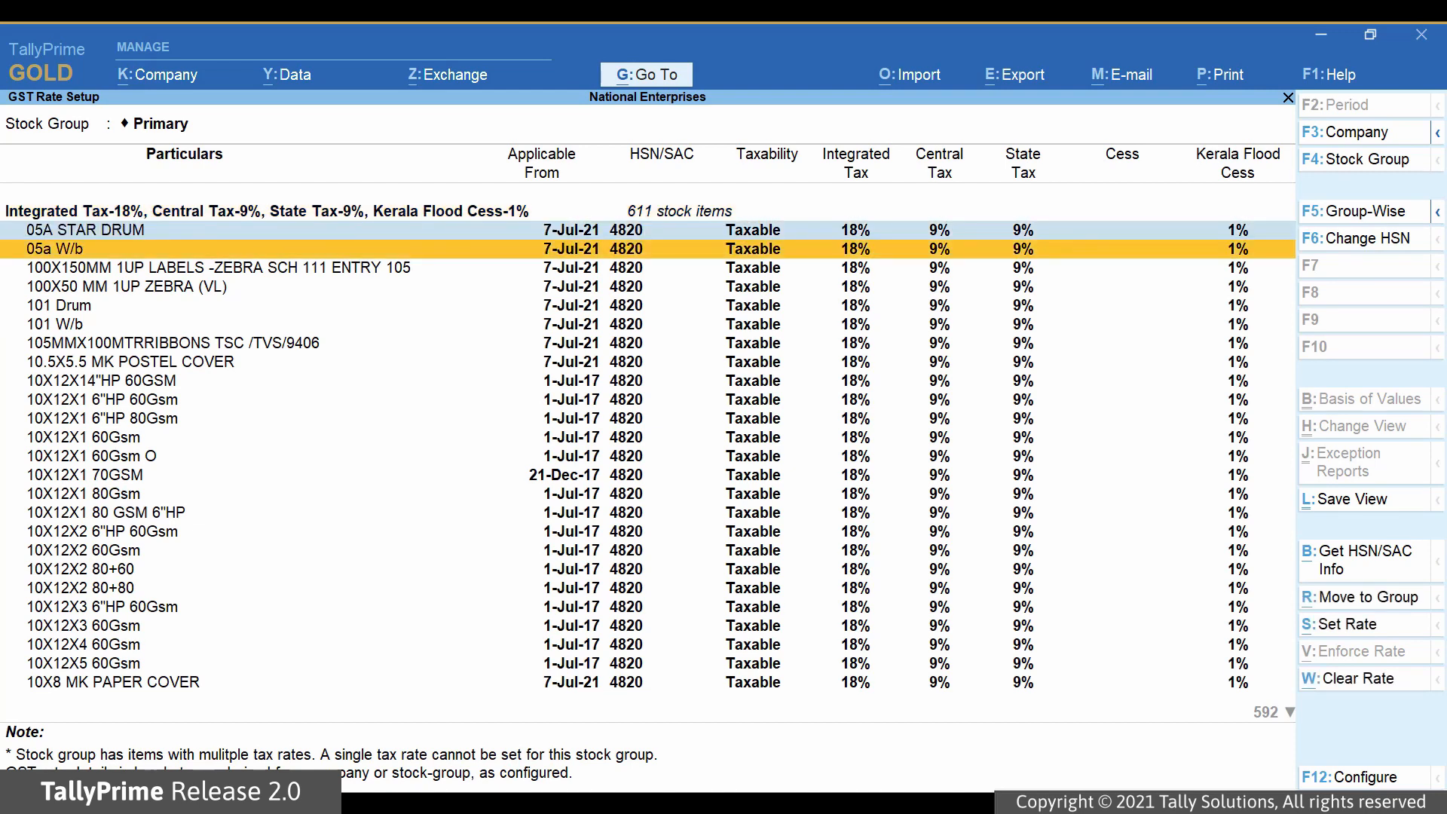
key("ctrl+space")
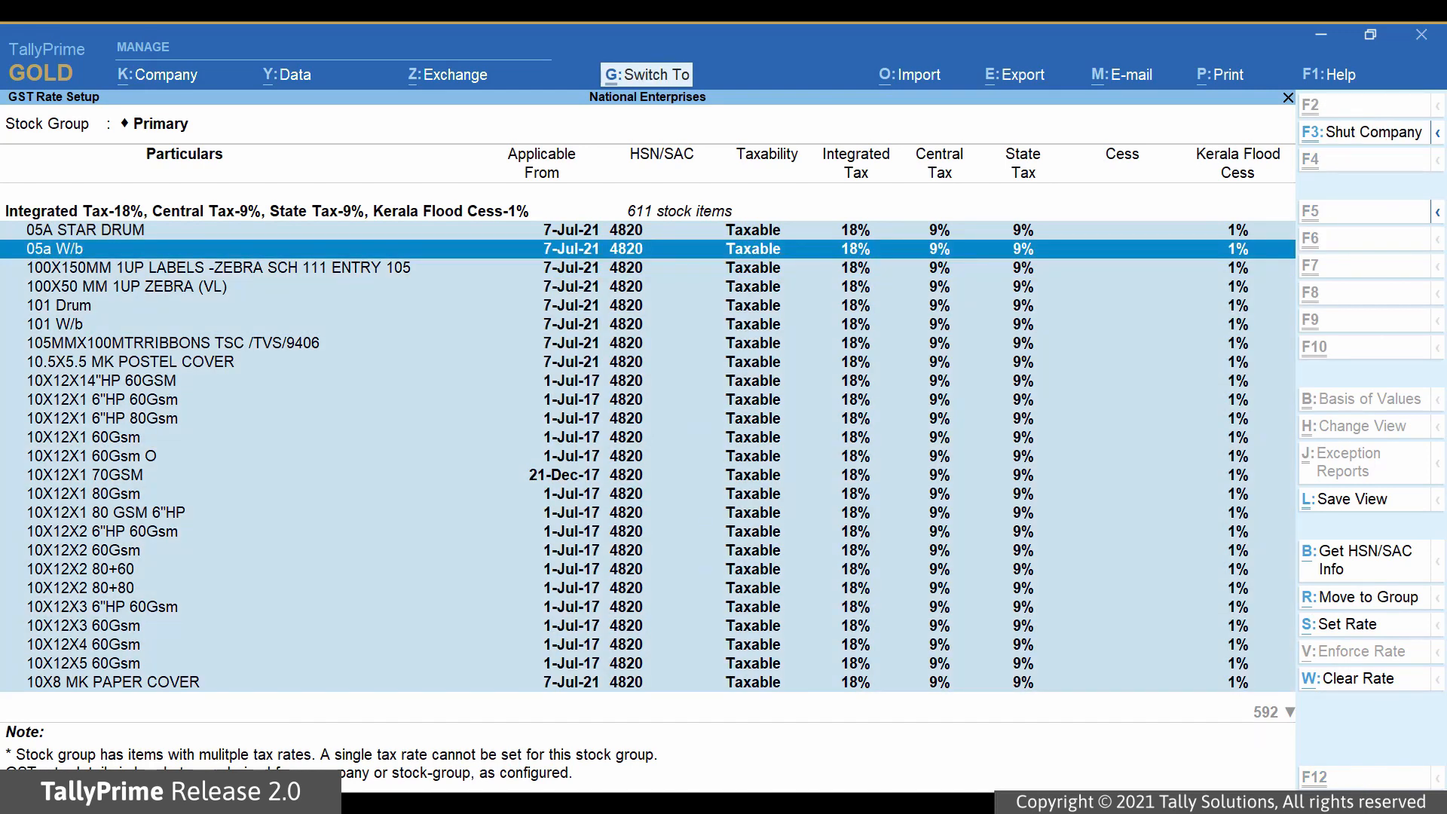
Start Set Rate for the selected stock items, keeping classification Undefined, and set the applicable date to 1-Aug-21.
key("alt+s")
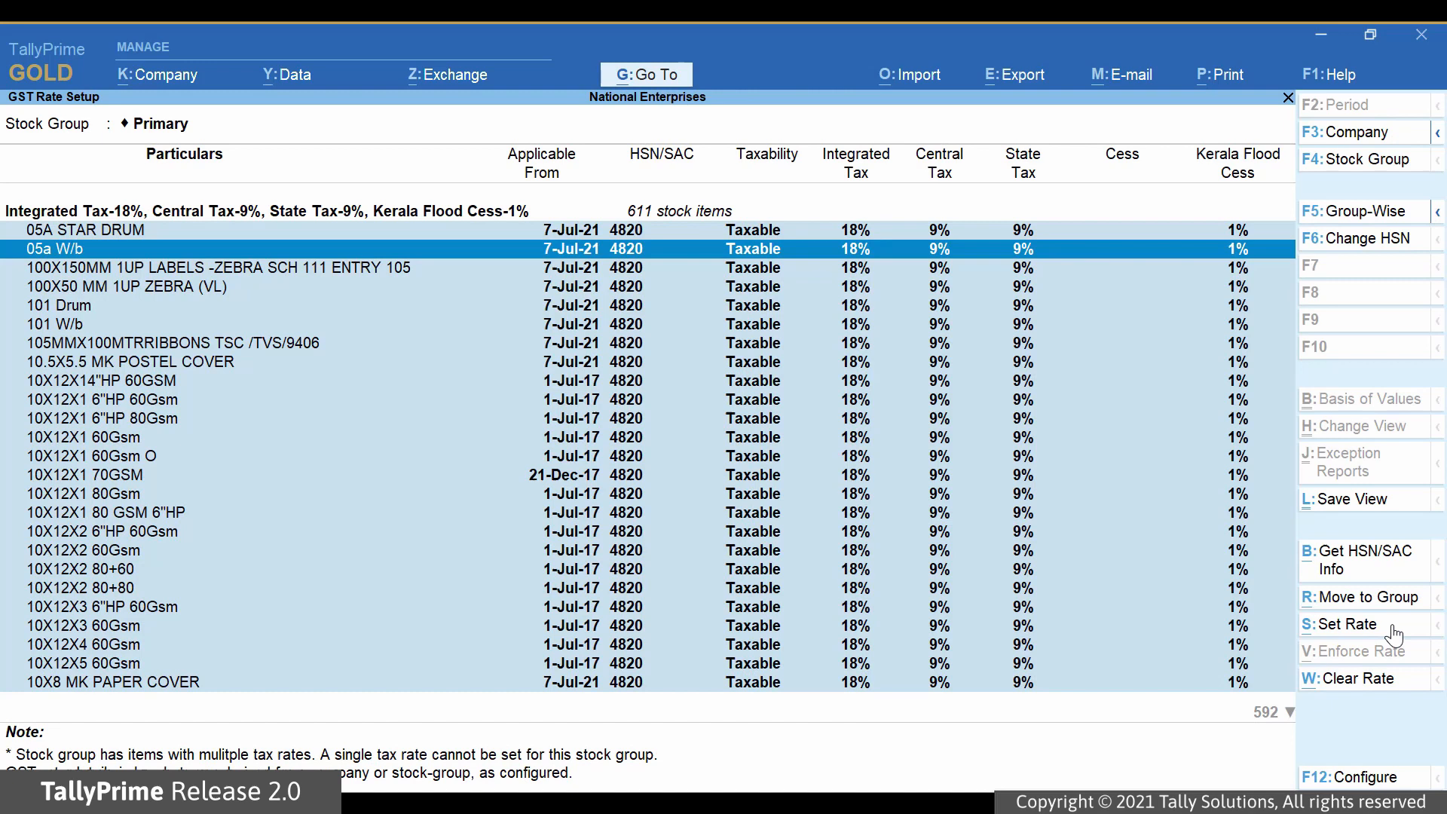
left_click(1392, 625)
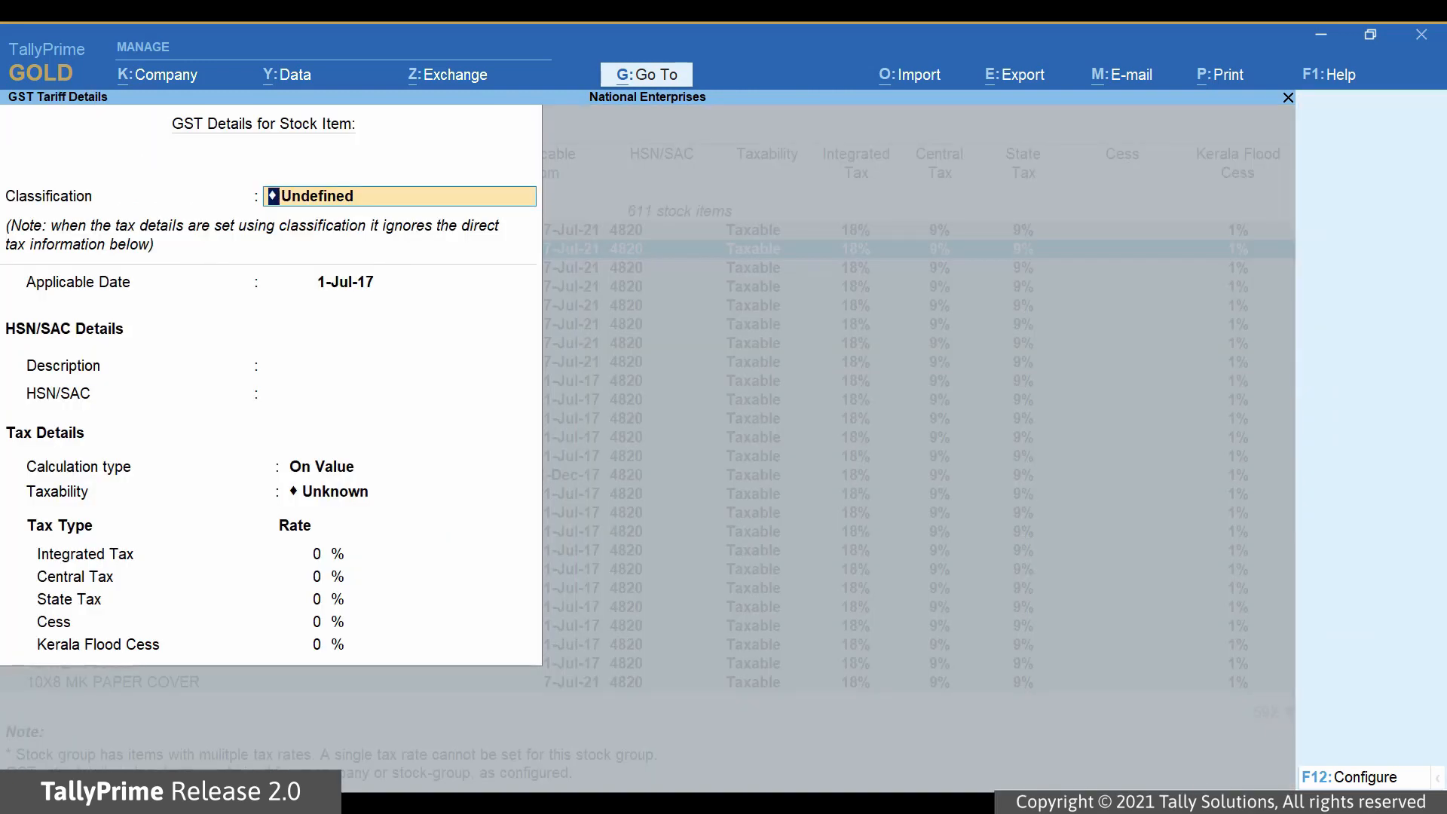
key("Return")
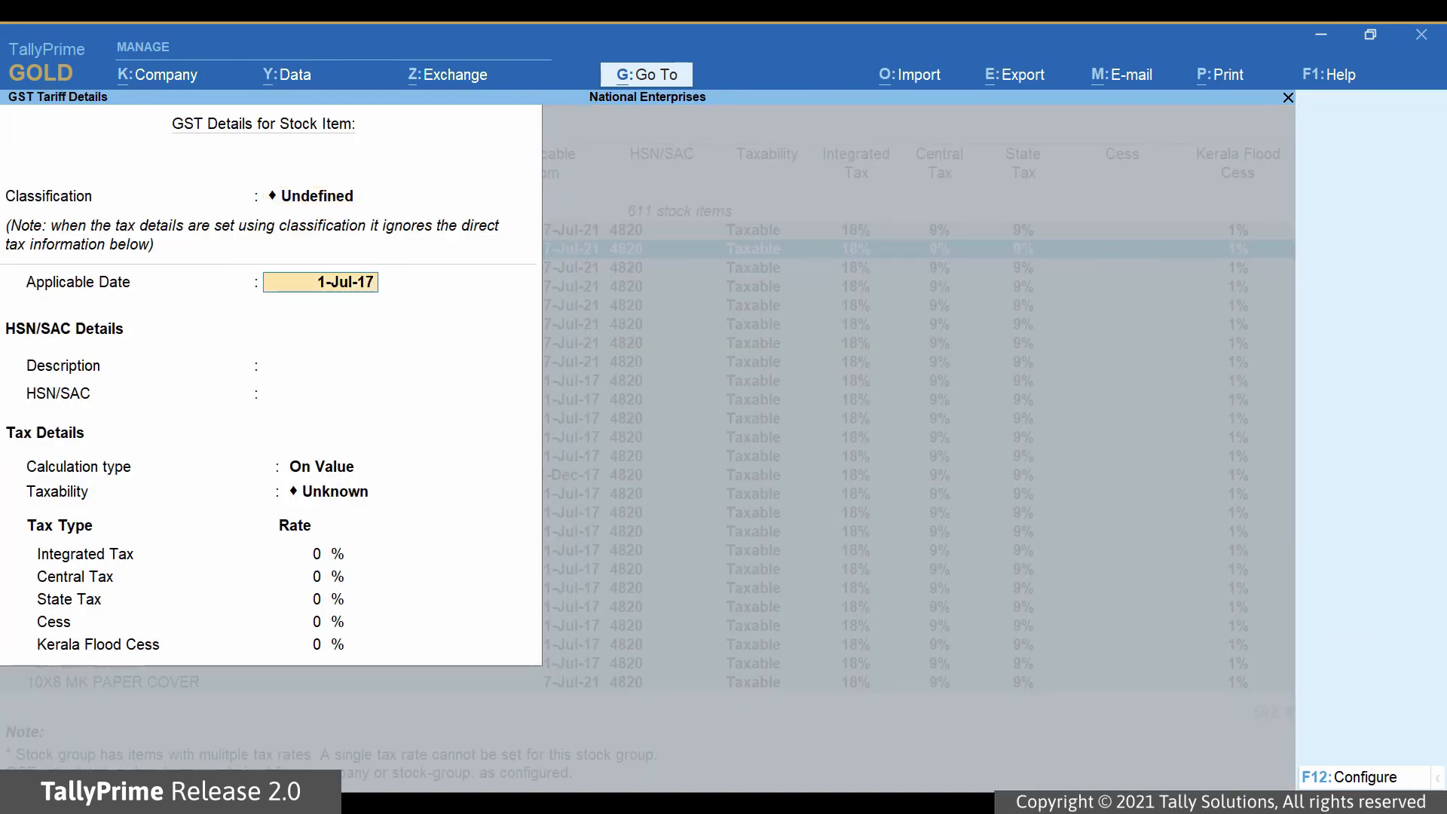
type("1-Aug-21")
key("Return")
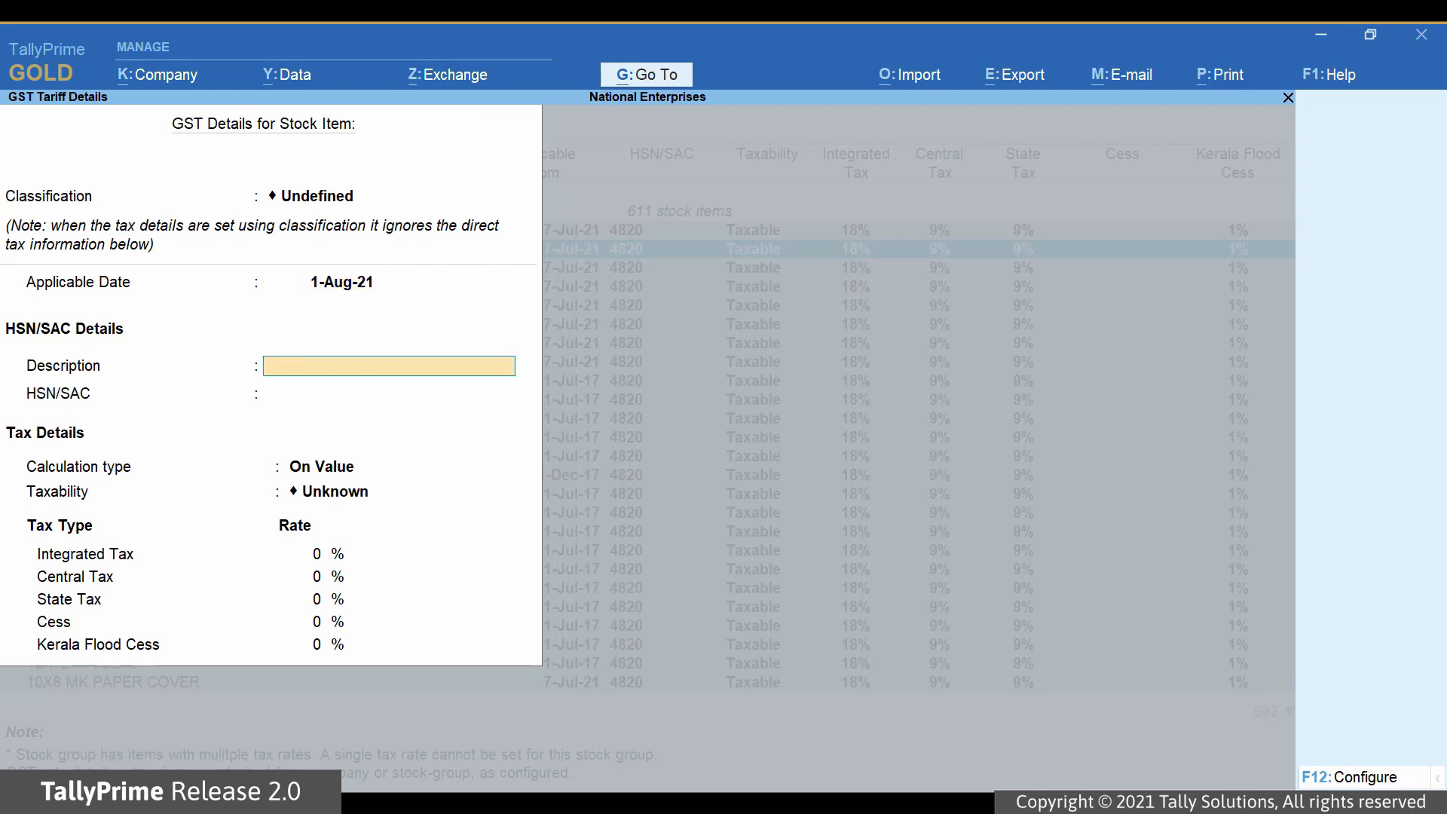
Enter the HSN/SAC description "Register, Note Books" and the HSN/SAC code 4820.
type("Register, Note Books")
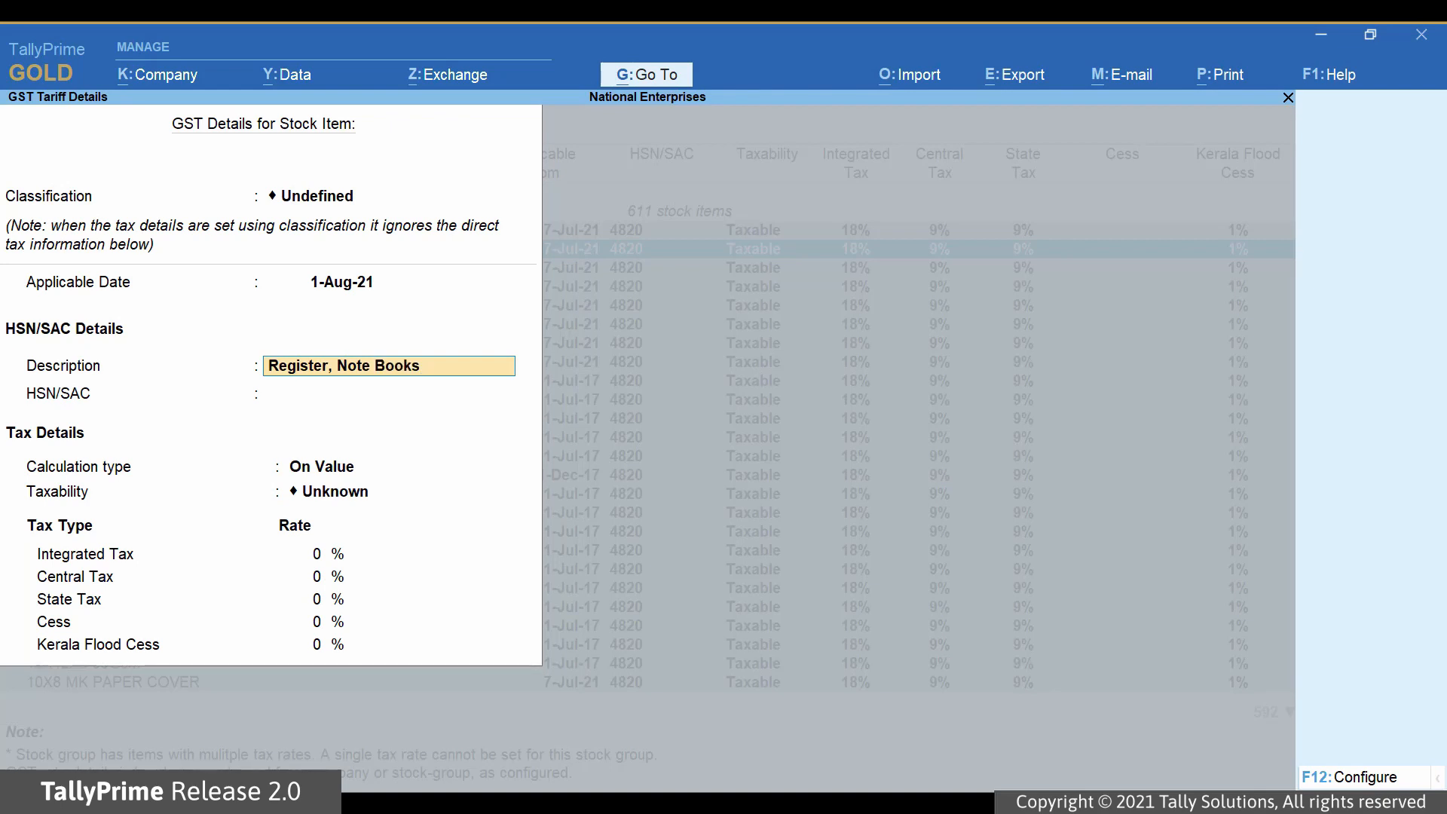
key("Return")
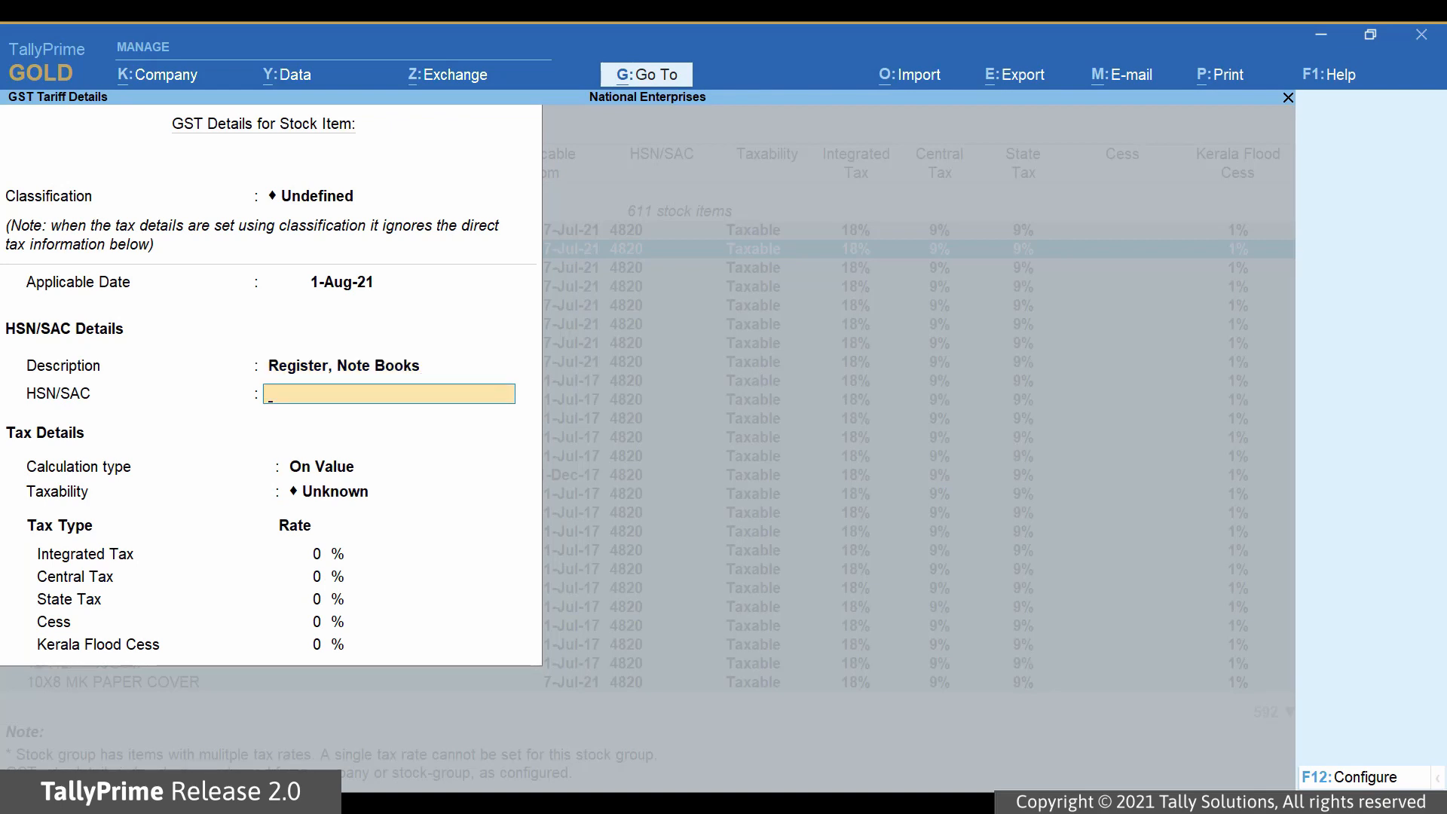
type("4820")
key("Return")
Keep the calculation type On Value and set the taxability to Taxable.
key("Return")
key("Down")
key("Down")
key("Down")
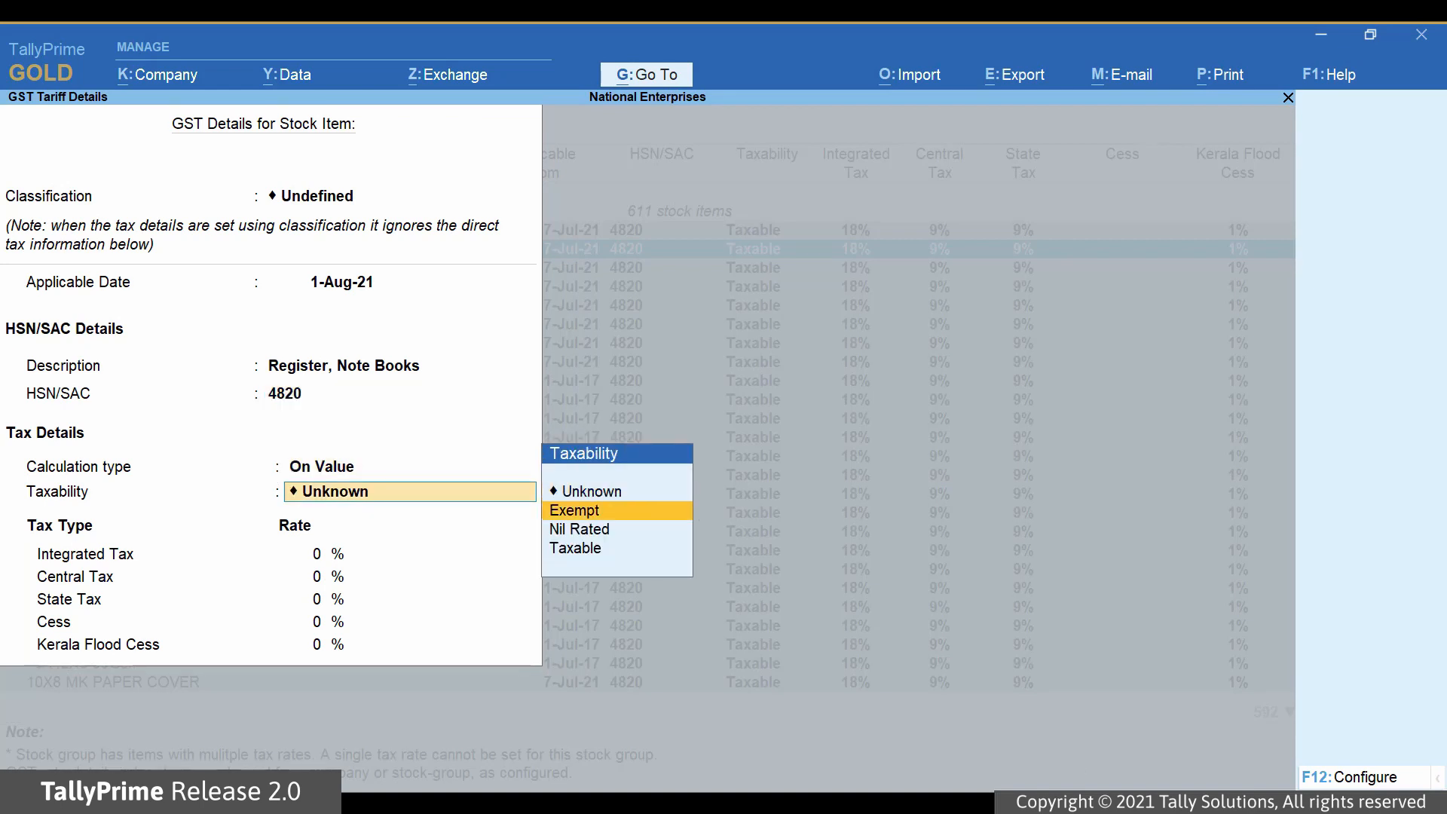
key("Return")
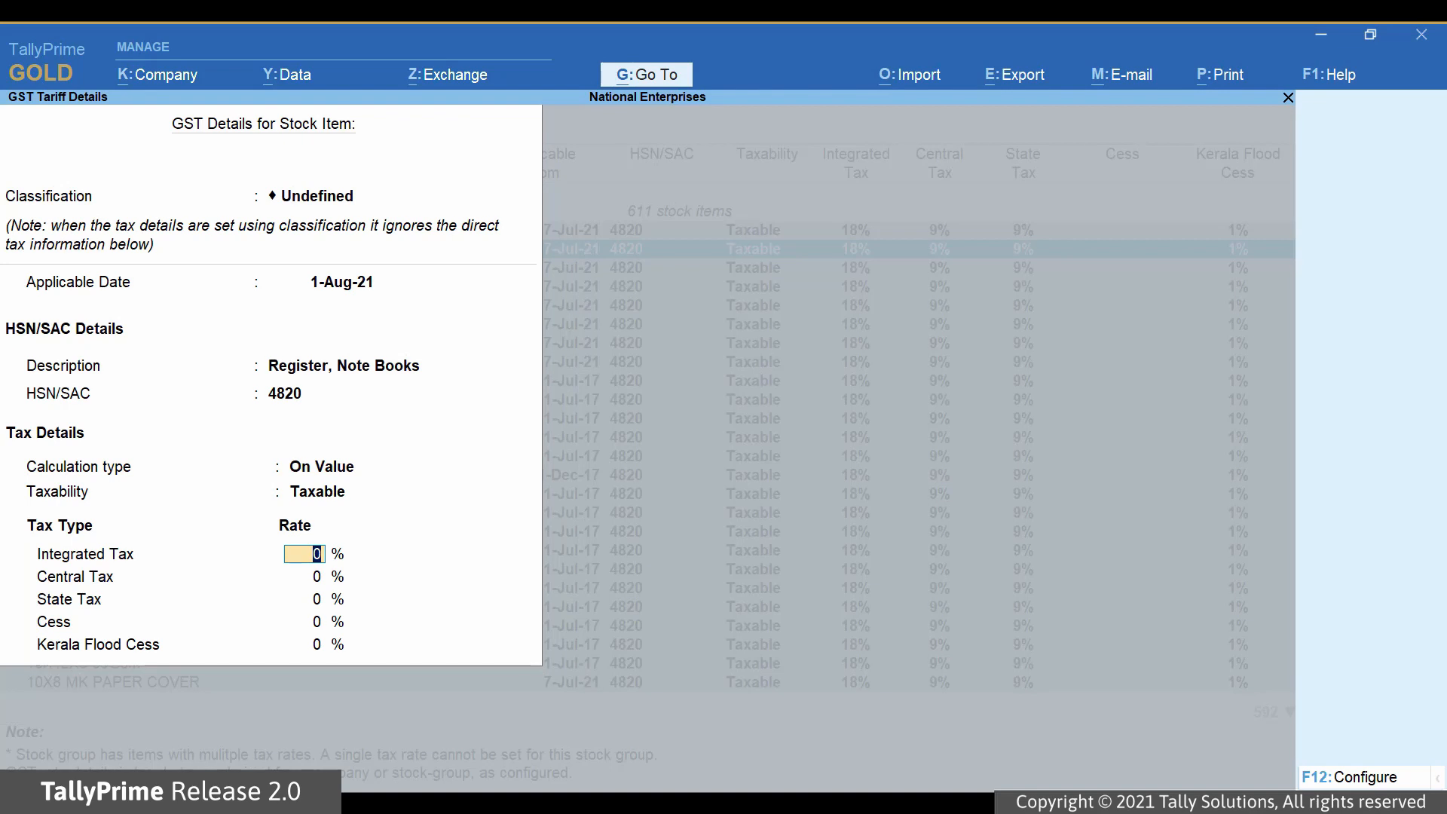
Set Integrated Tax to 18%, keep Cess and Kerala Flood Cess at 0%, and save the GST details.
type("18")
key("Return")
key("Return")
key("Return")
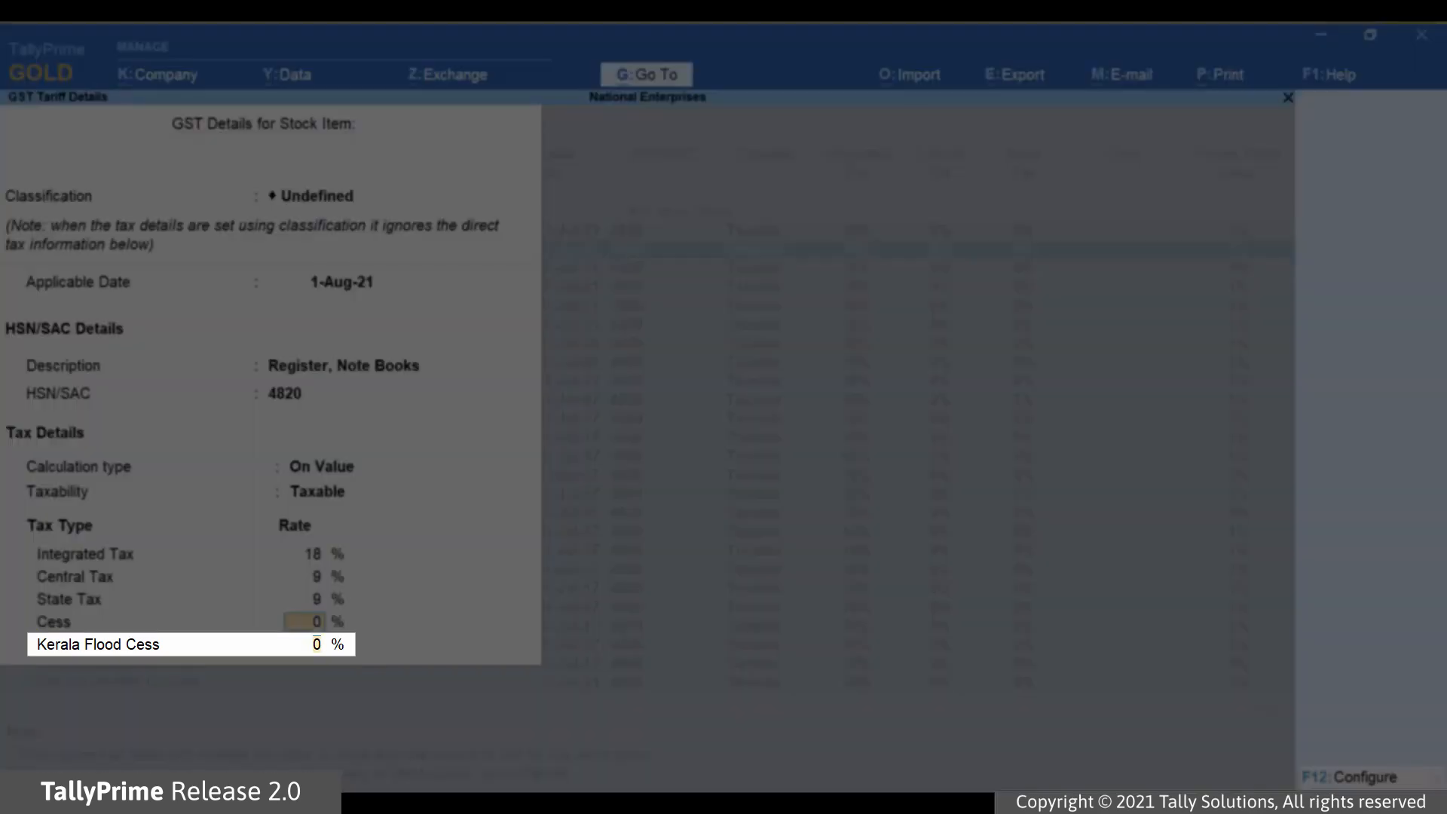
key("Return")
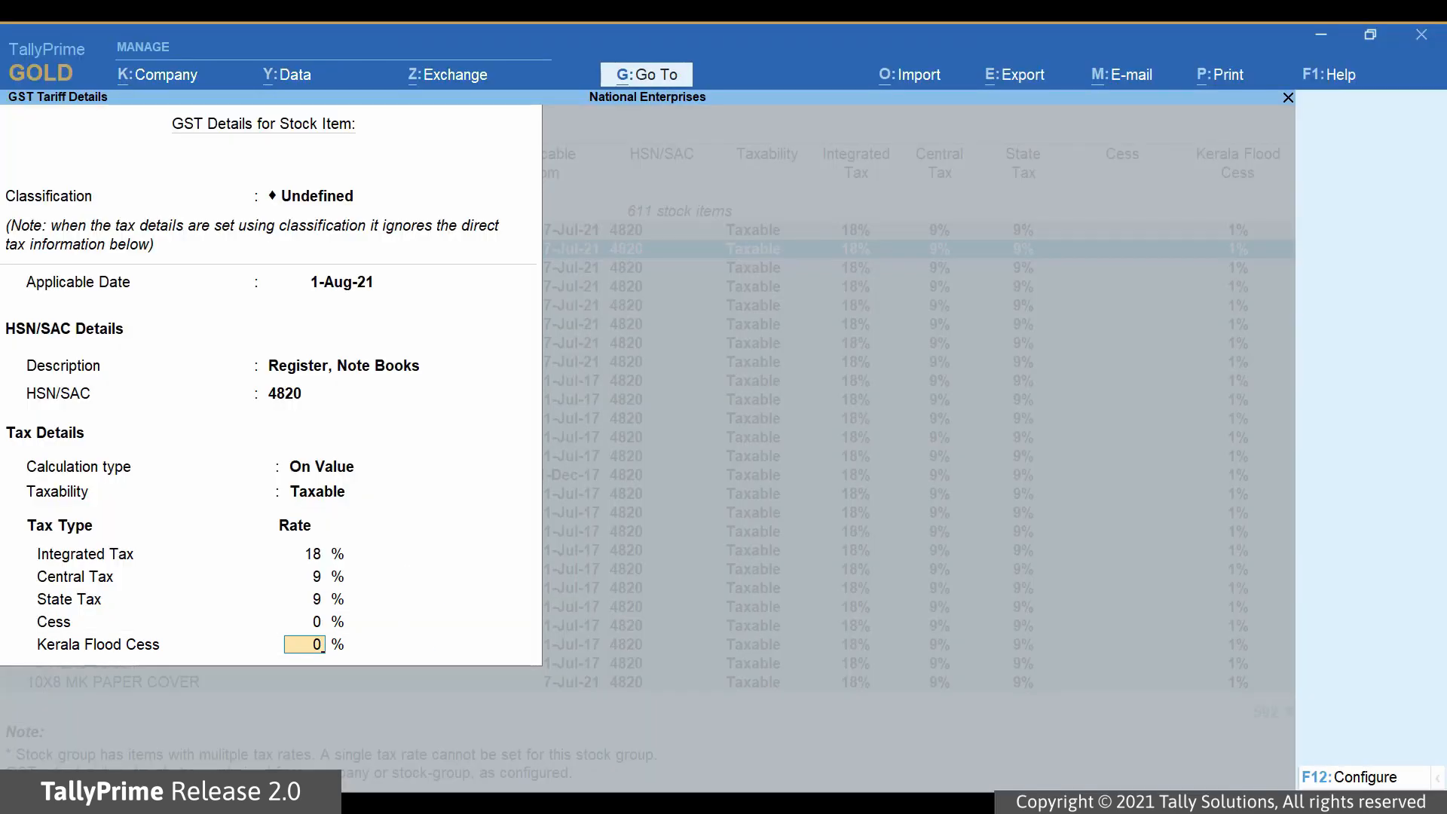
key("Return")
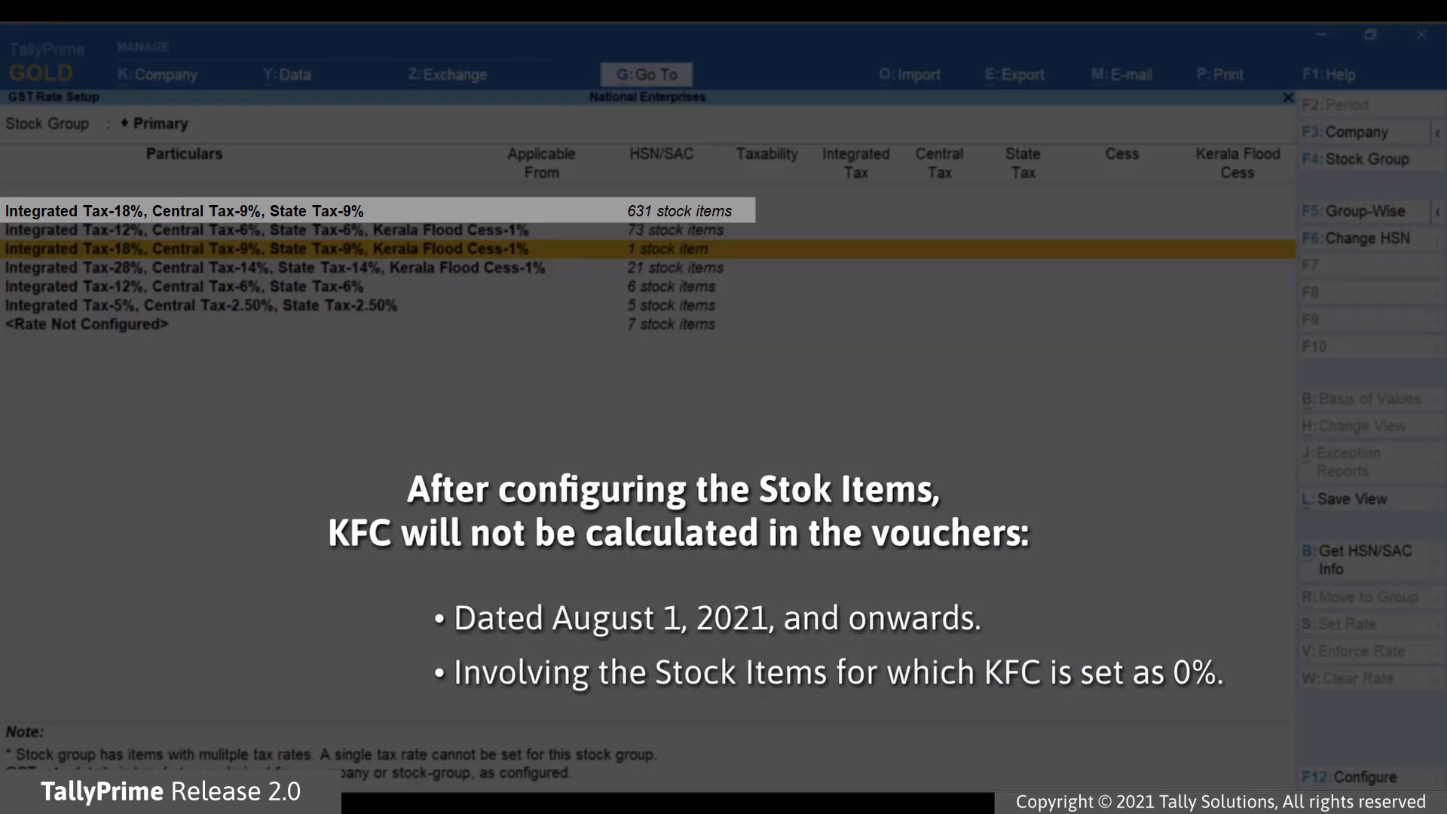
Open the Inkjet Catridge stock group and go to the Cannon CL 746 stock item.
key("Up")
key("Up")
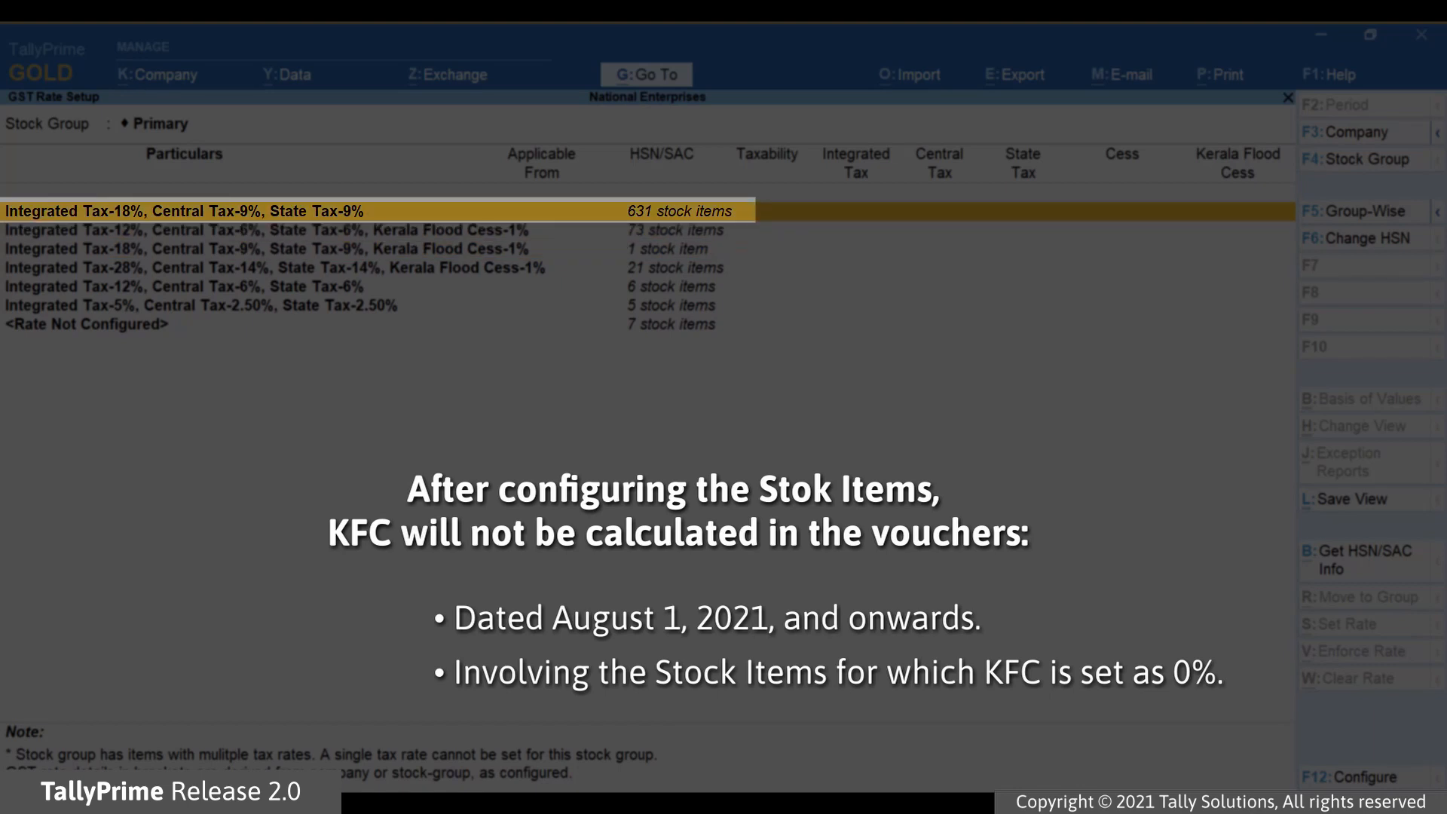
key("Return")
key("Down")
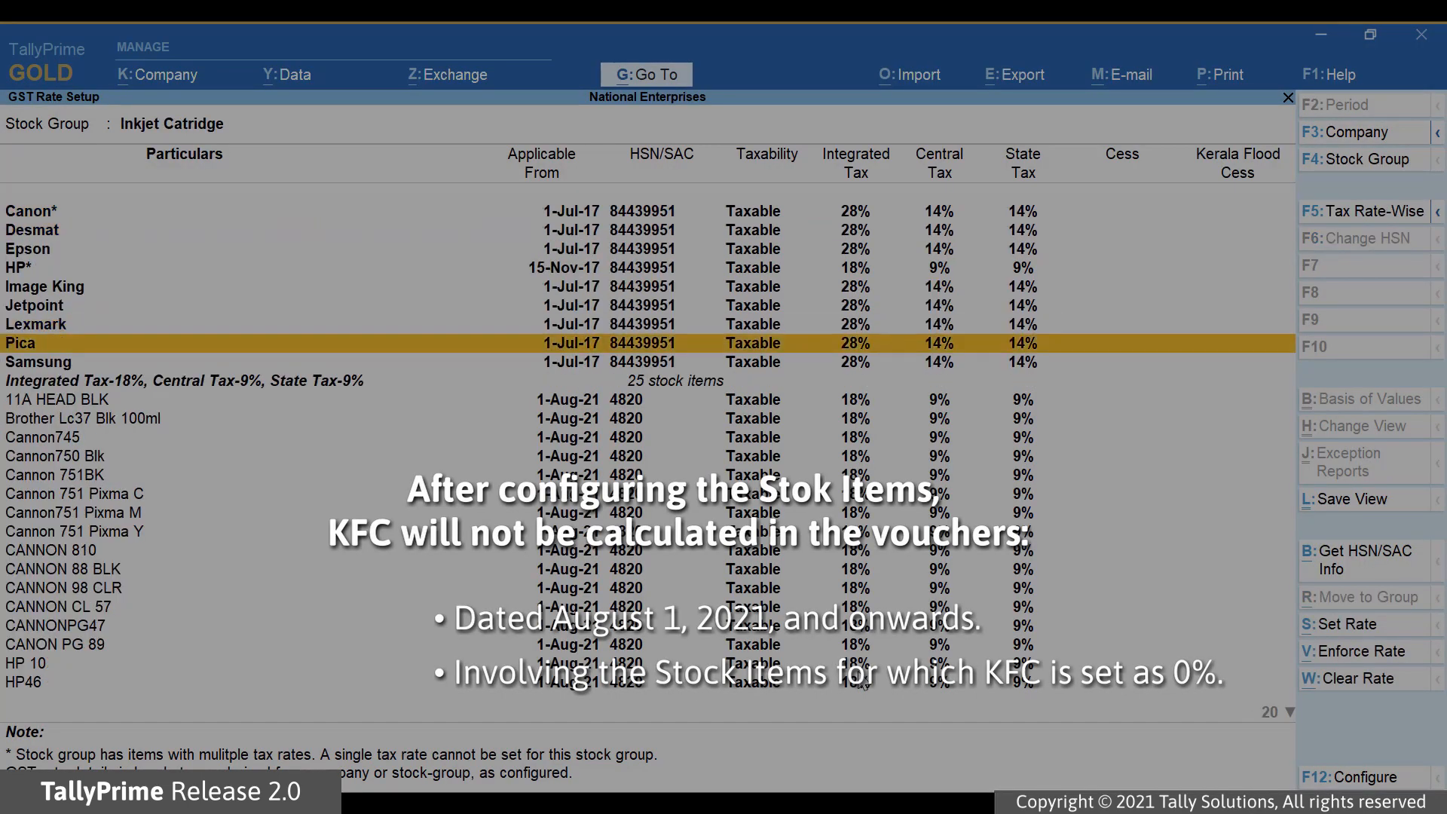
key("Down")
key("Down")
key("Down")
key("Down")
key("Down")
key("Down")
key("Down")
key("Down")
key("Down")
key("Down")
key("Down")
key("Down")
key("Down")
key("Down")
key("Down")
key("Down")
key("Down")
key("Down")
key("Down")
key("Down")
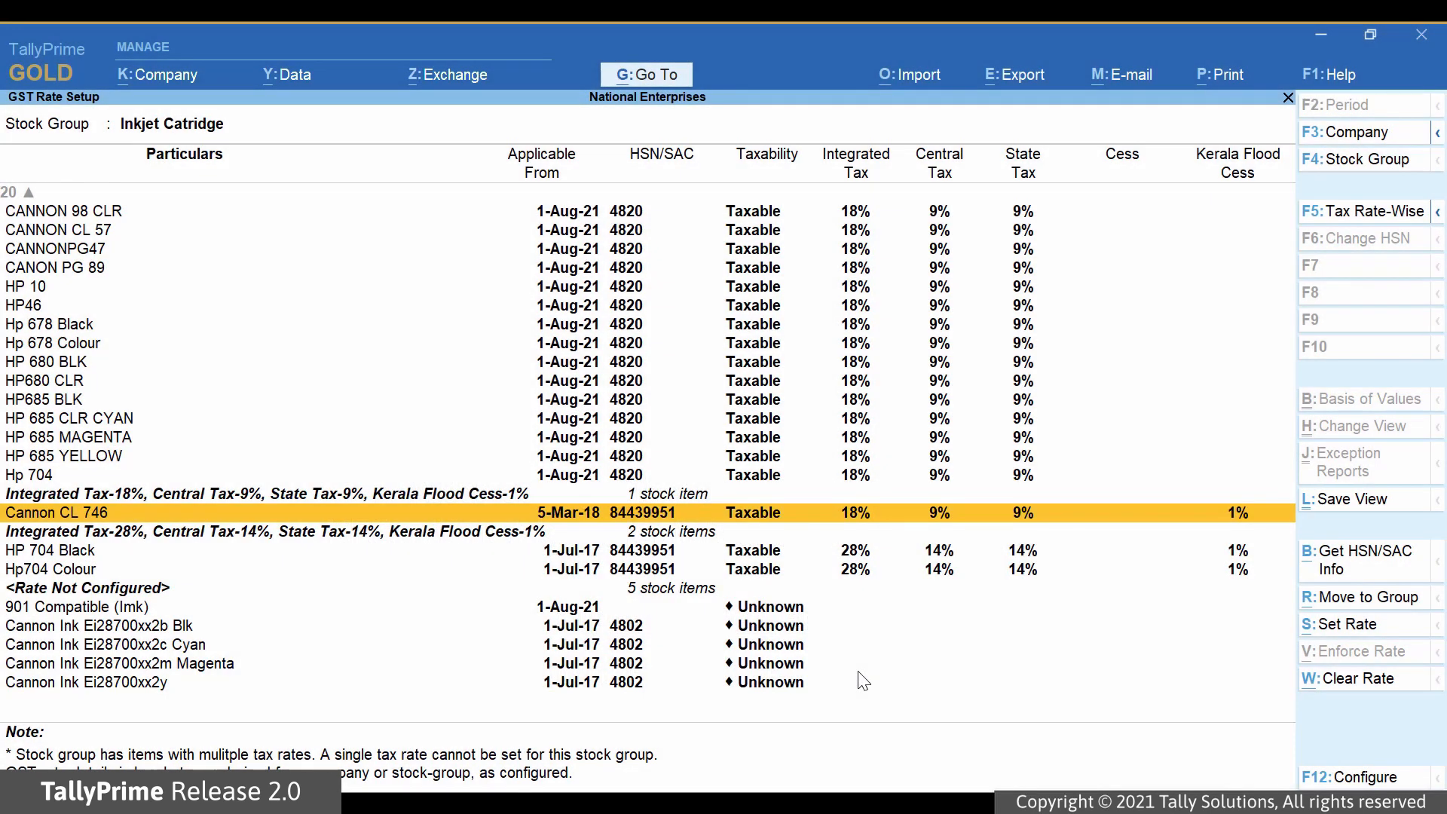
Open the GST details of Cannon CL 746 and set its Kerala Flood Cess rate to 0%.
key("Return")
key("Return")
key("Return")
key("Return")
key("Return")
key("Return")
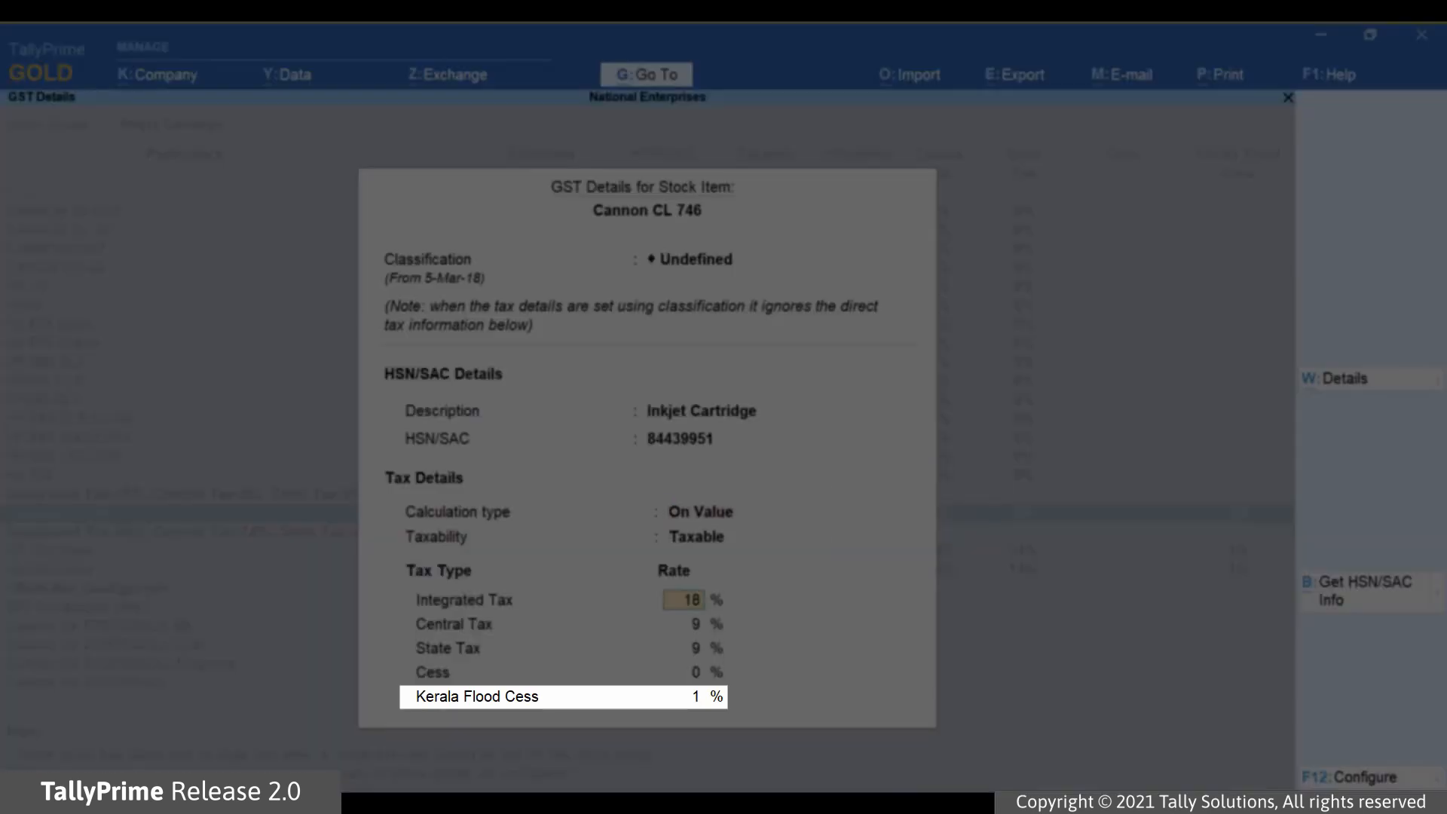
key("Return")
key("Return")
key("Return")
key("Return")
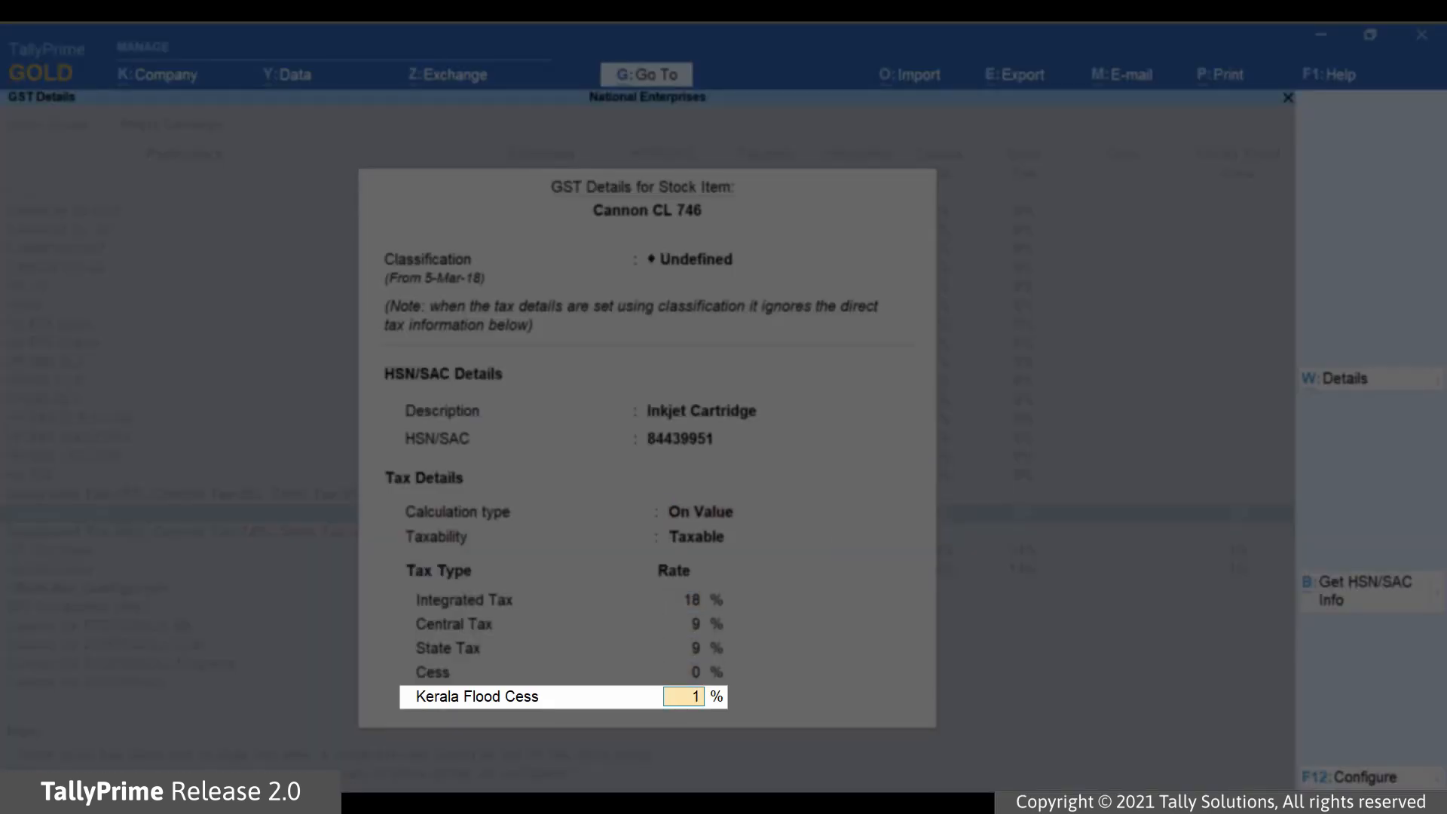
type("0")
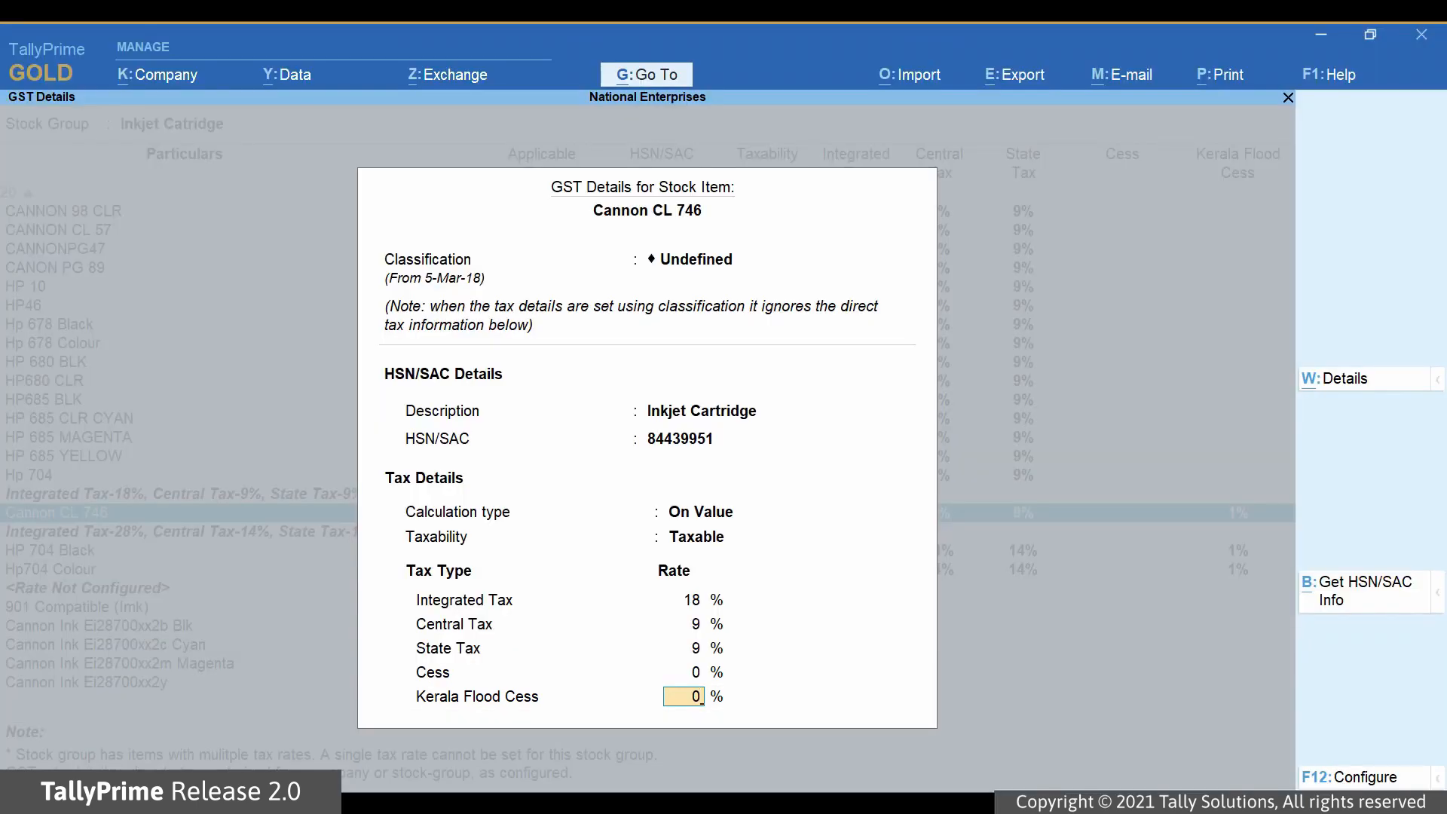
Make the revised Cannon CL 746 rate applicable from 1-Aug-21 and save the item's GST details.
key("Return")
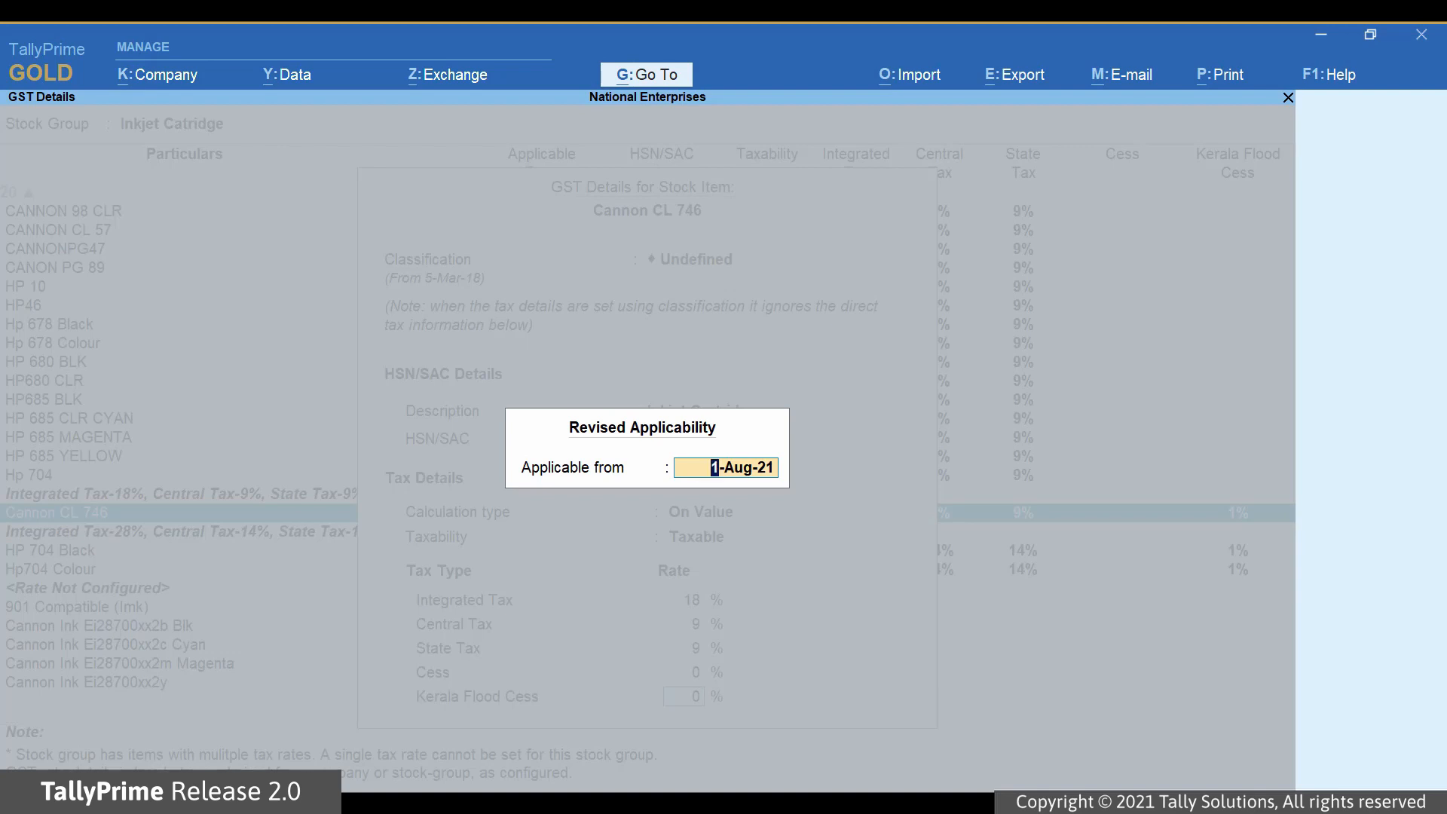
key("Return")
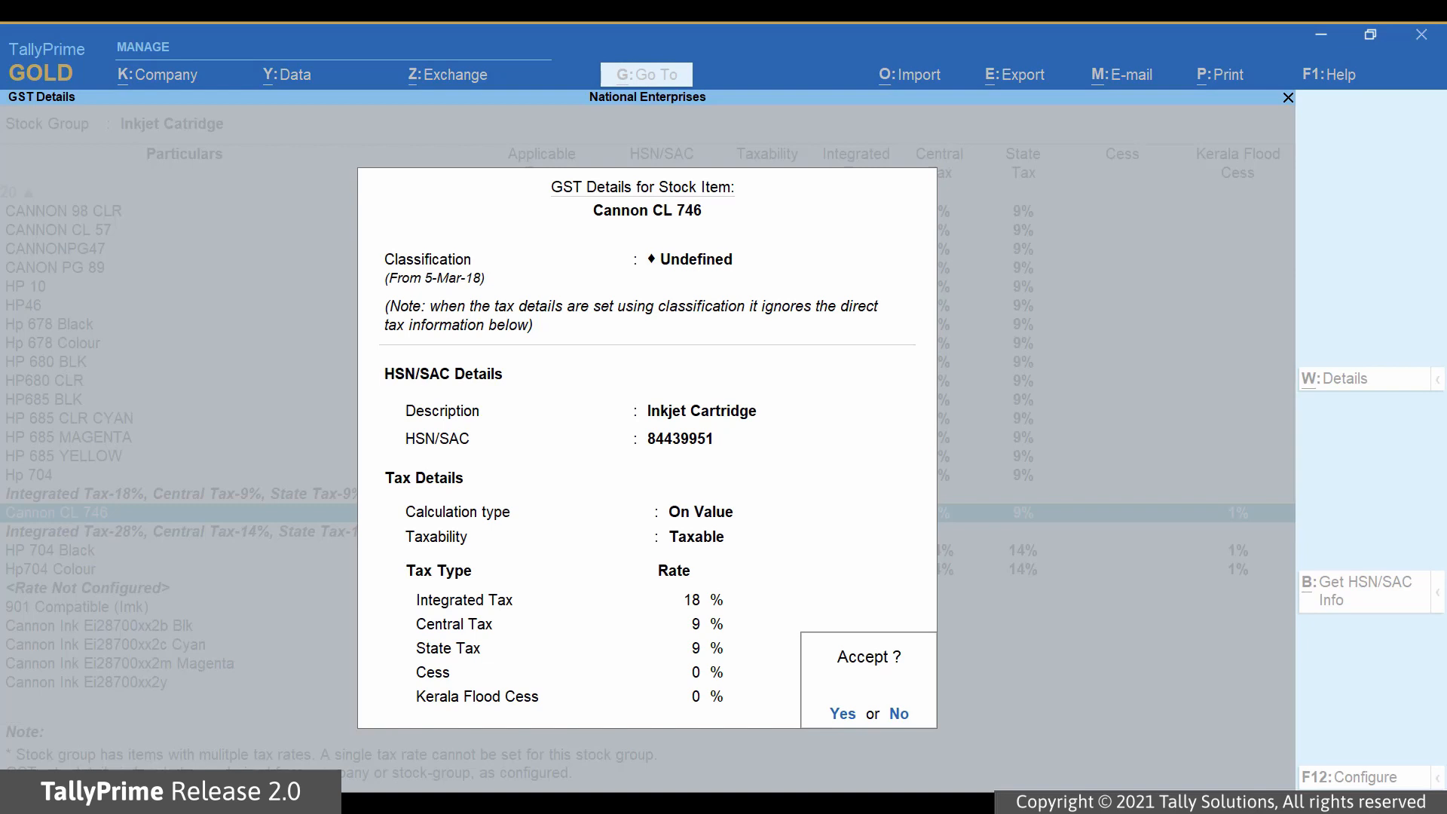
key("Return")
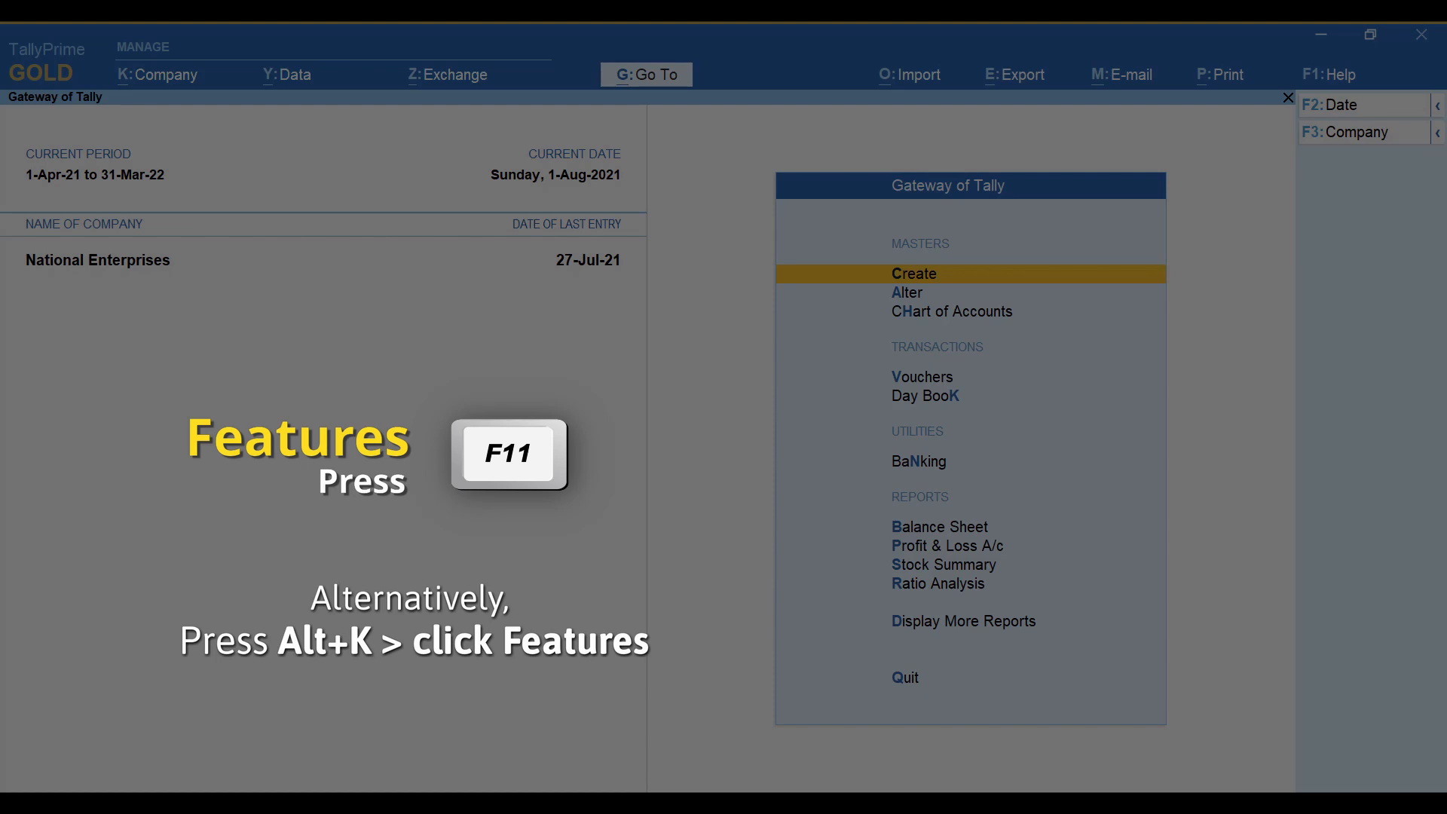
Open the company's GST details from the company features and set "Set/alter GST rate details" to Yes.
key("F11")
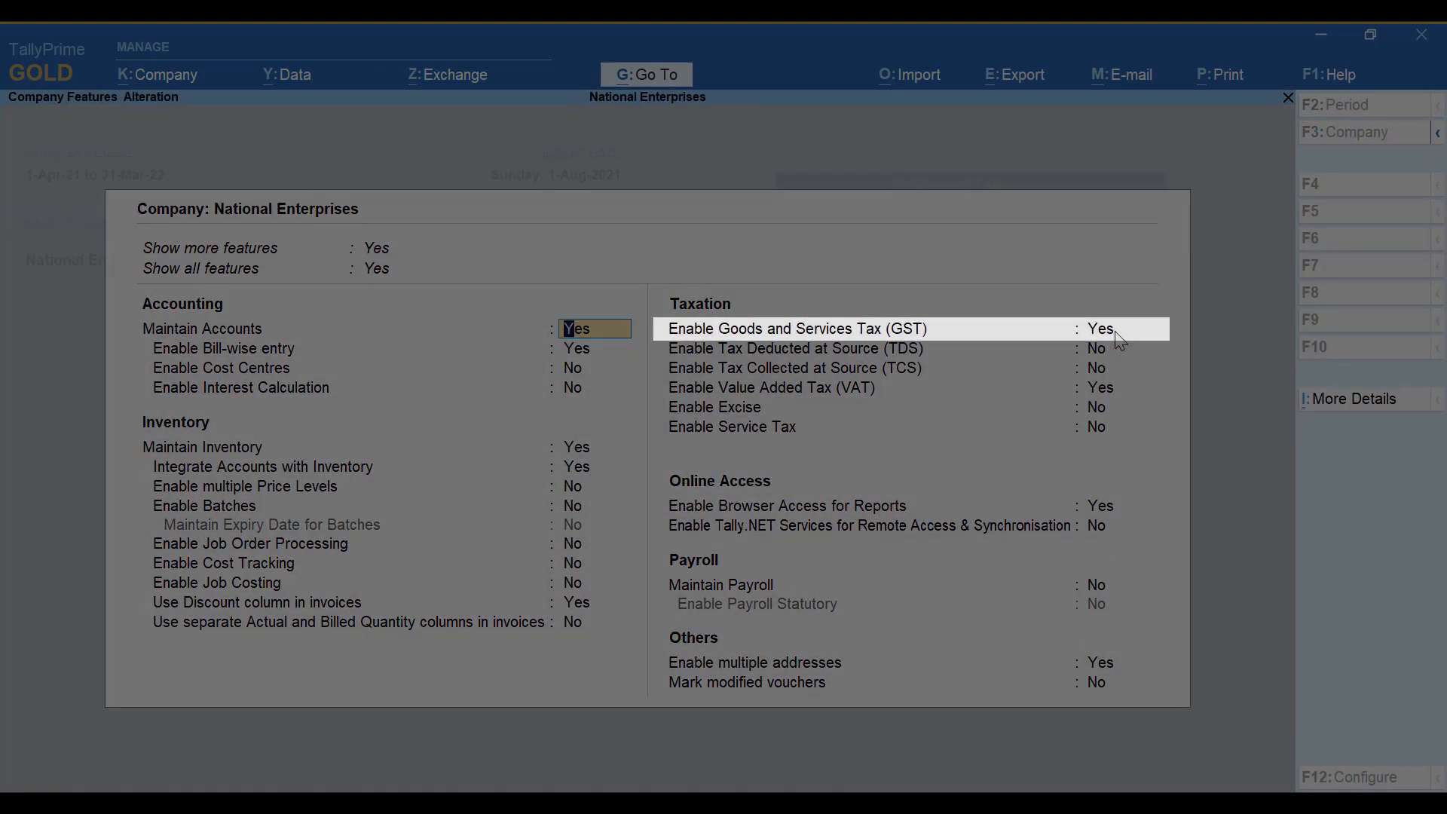
left_click(1113, 334)
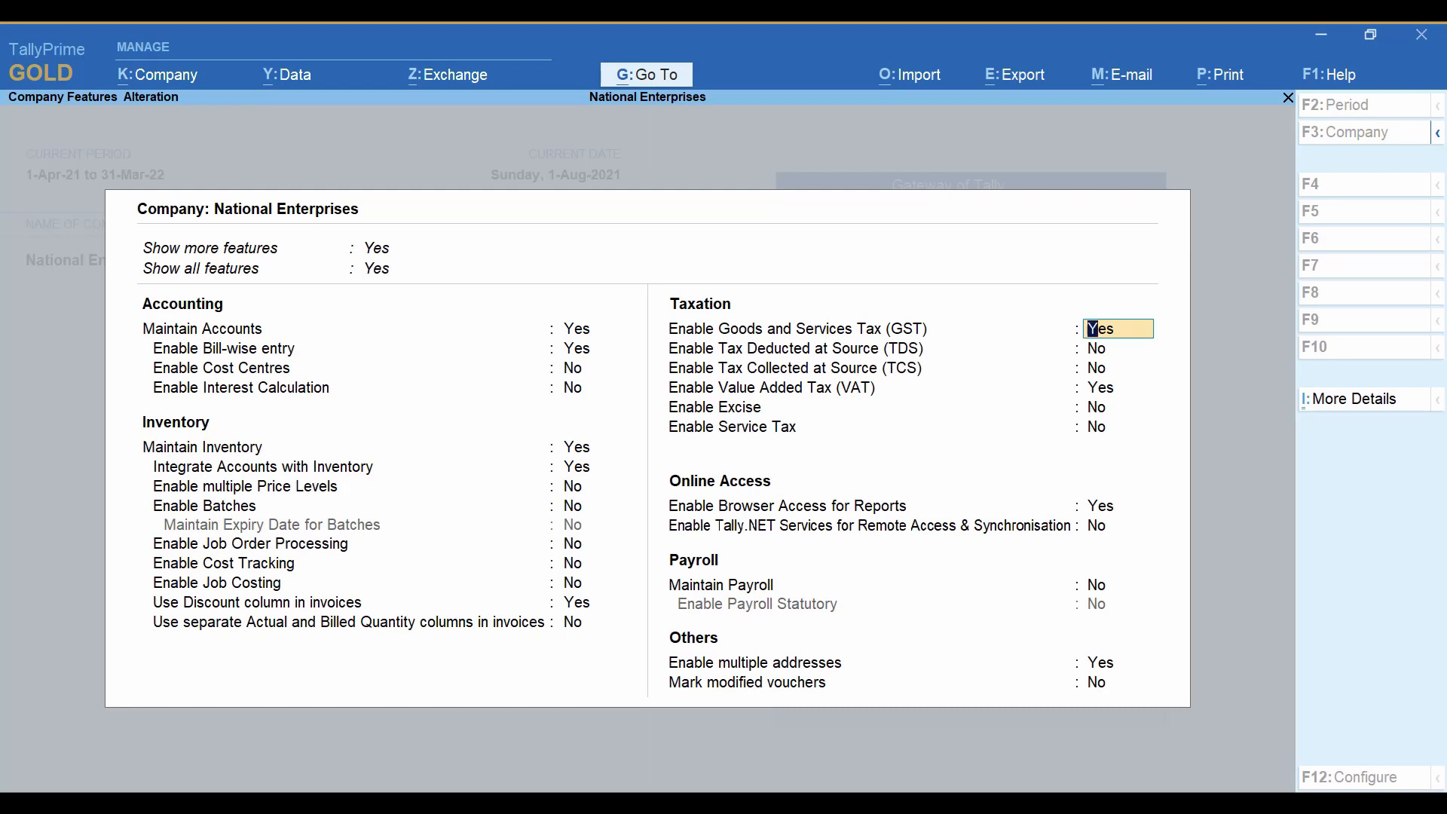
key("Return")
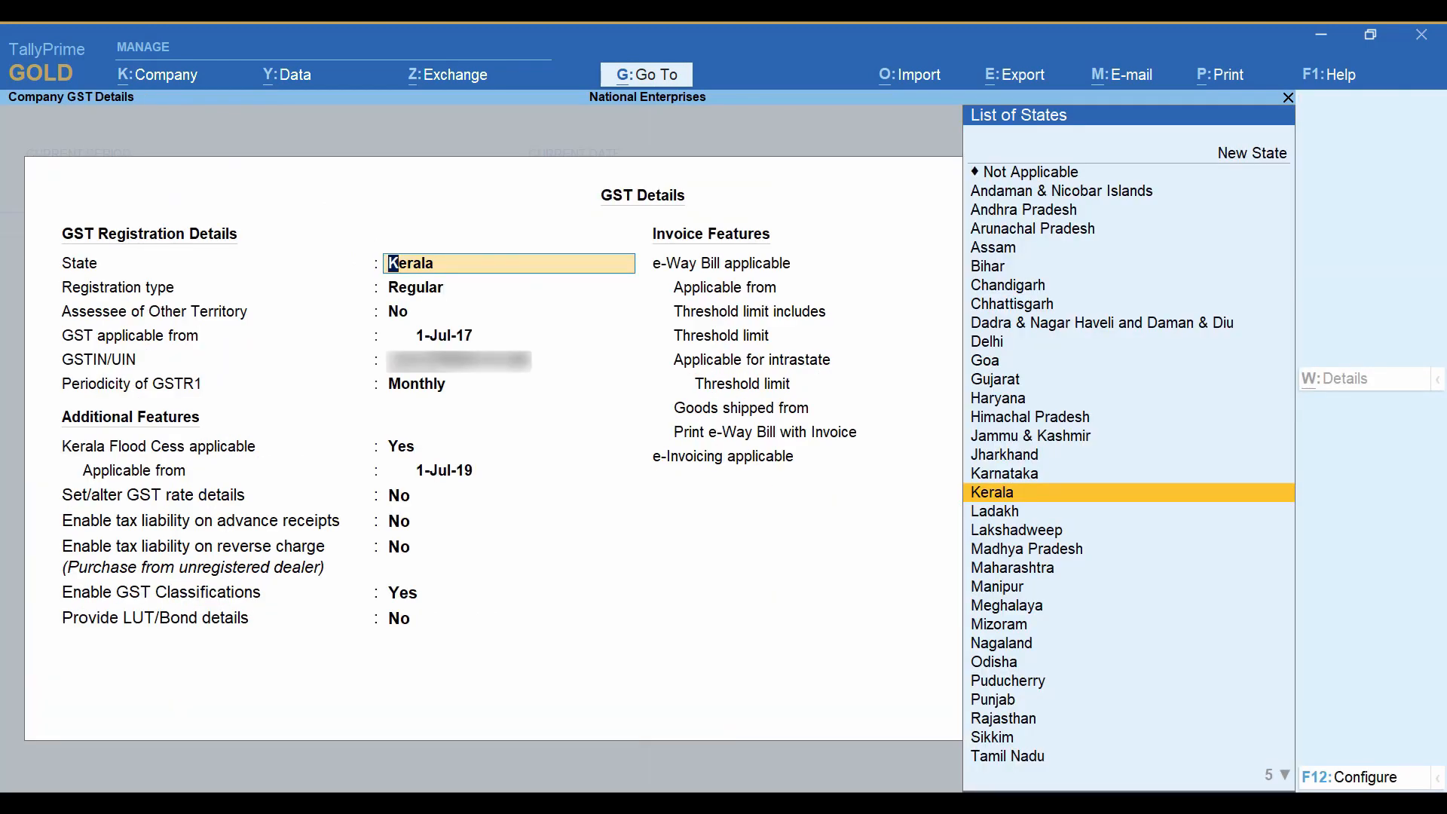
key("Return")
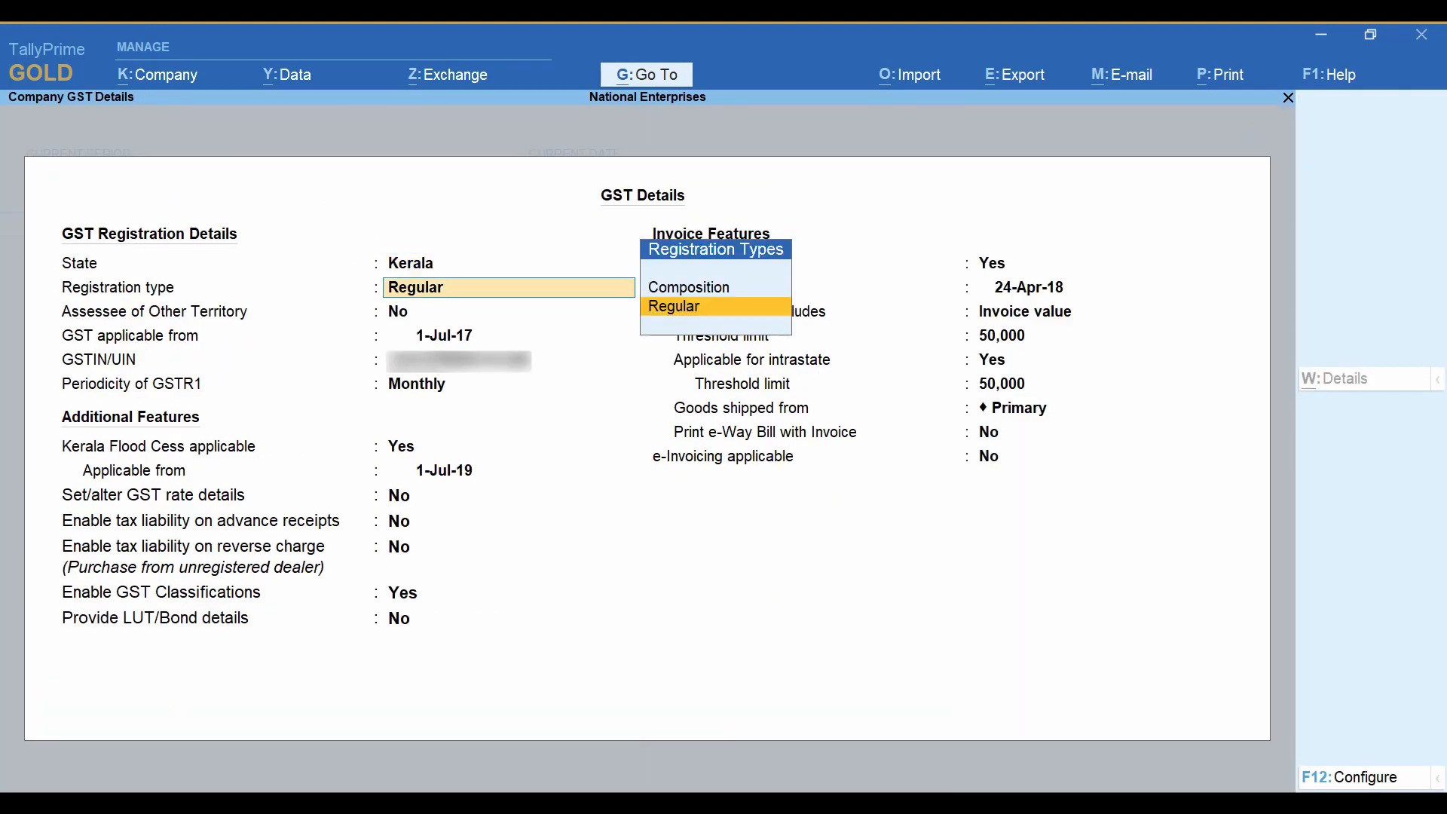
key("Return")
key("Return")
key("Return")
key("Return")
key("Return")
key("Return")
key("Return")
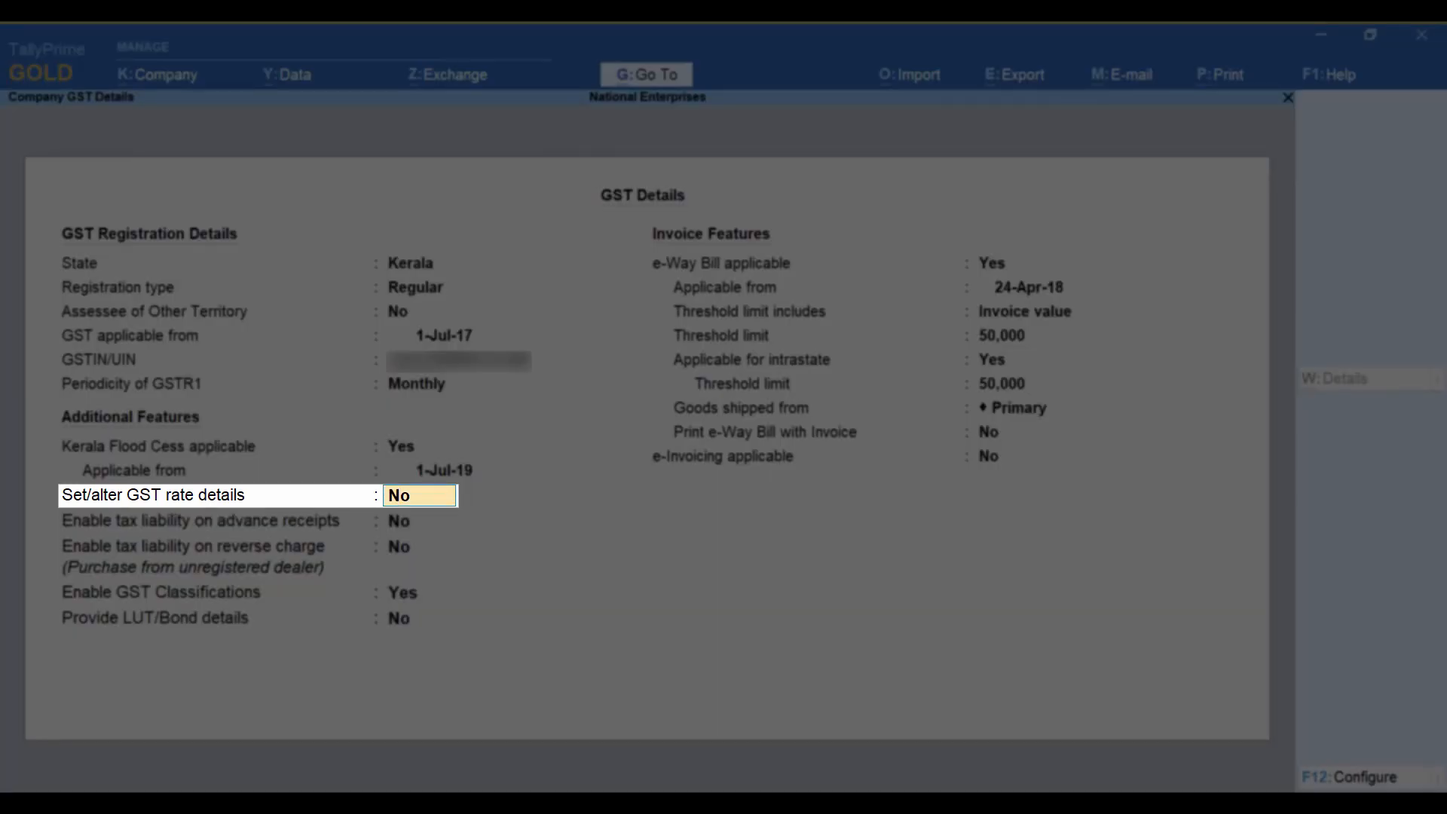
type("Yes")
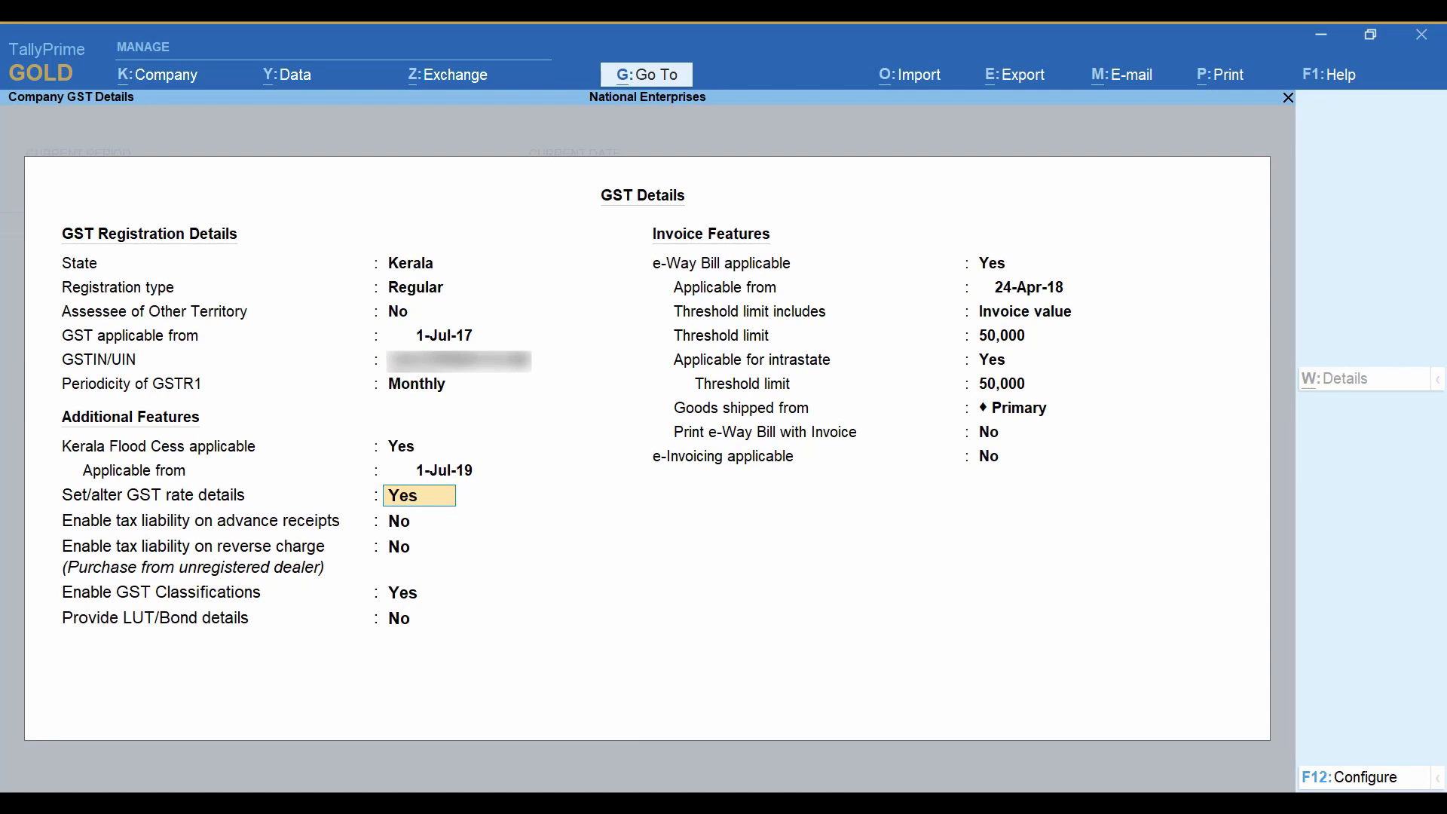
key("Return")
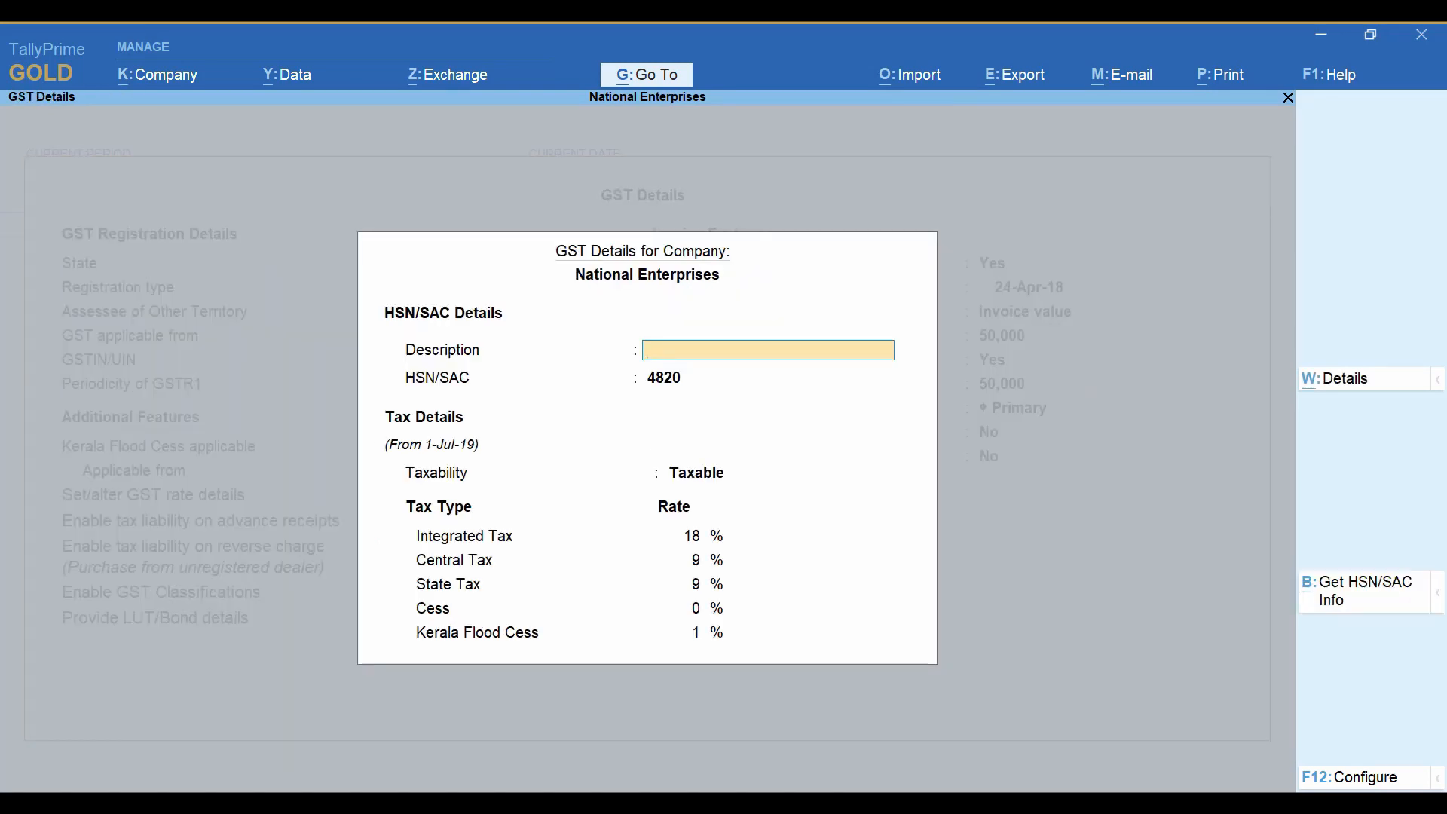
Set the Kerala Flood Cess rate to 0% in the company's GST rate details.
key("Return")
key("Return")
key("Return")
key("Return")
key("Return")
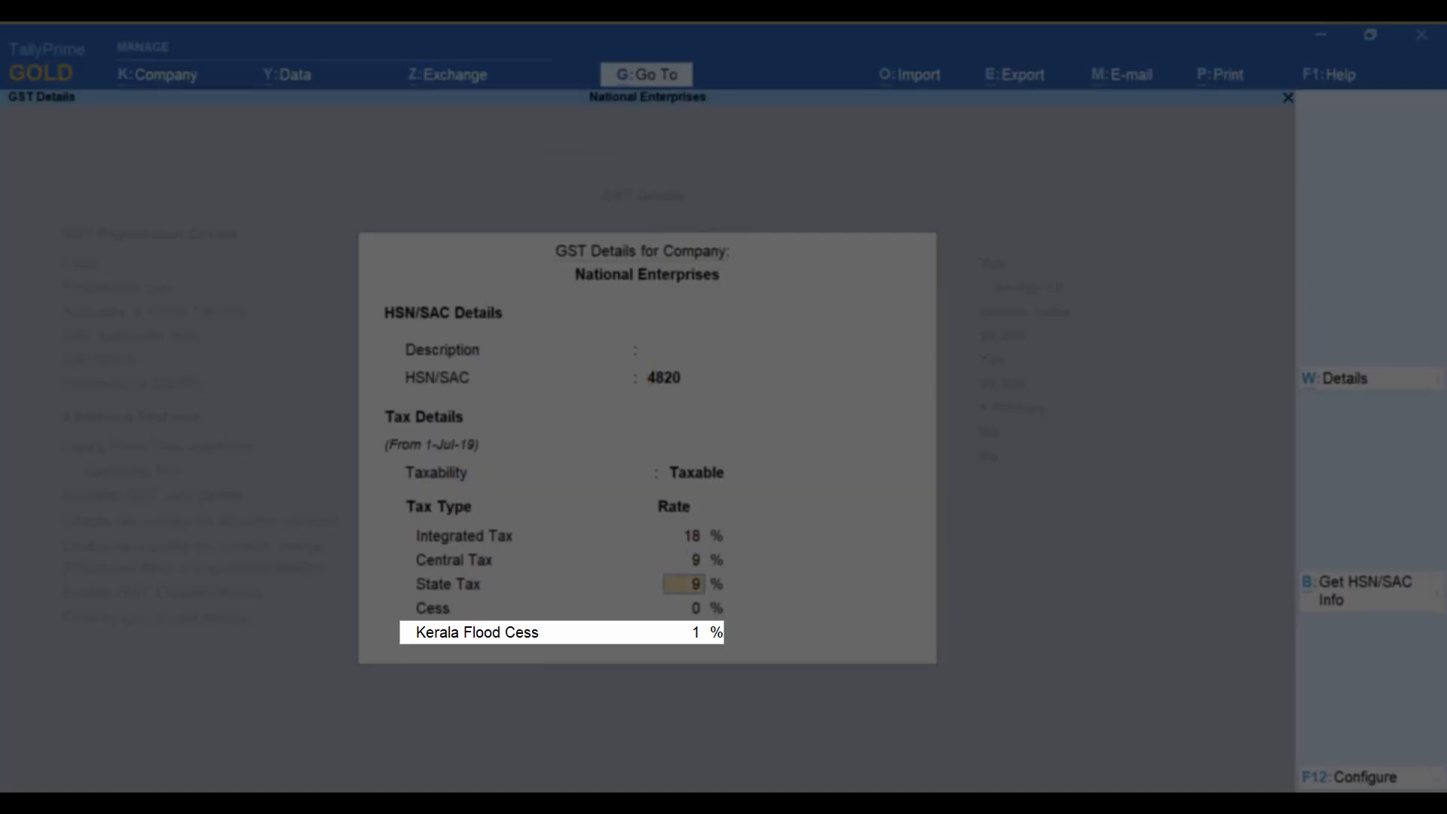
key("Return")
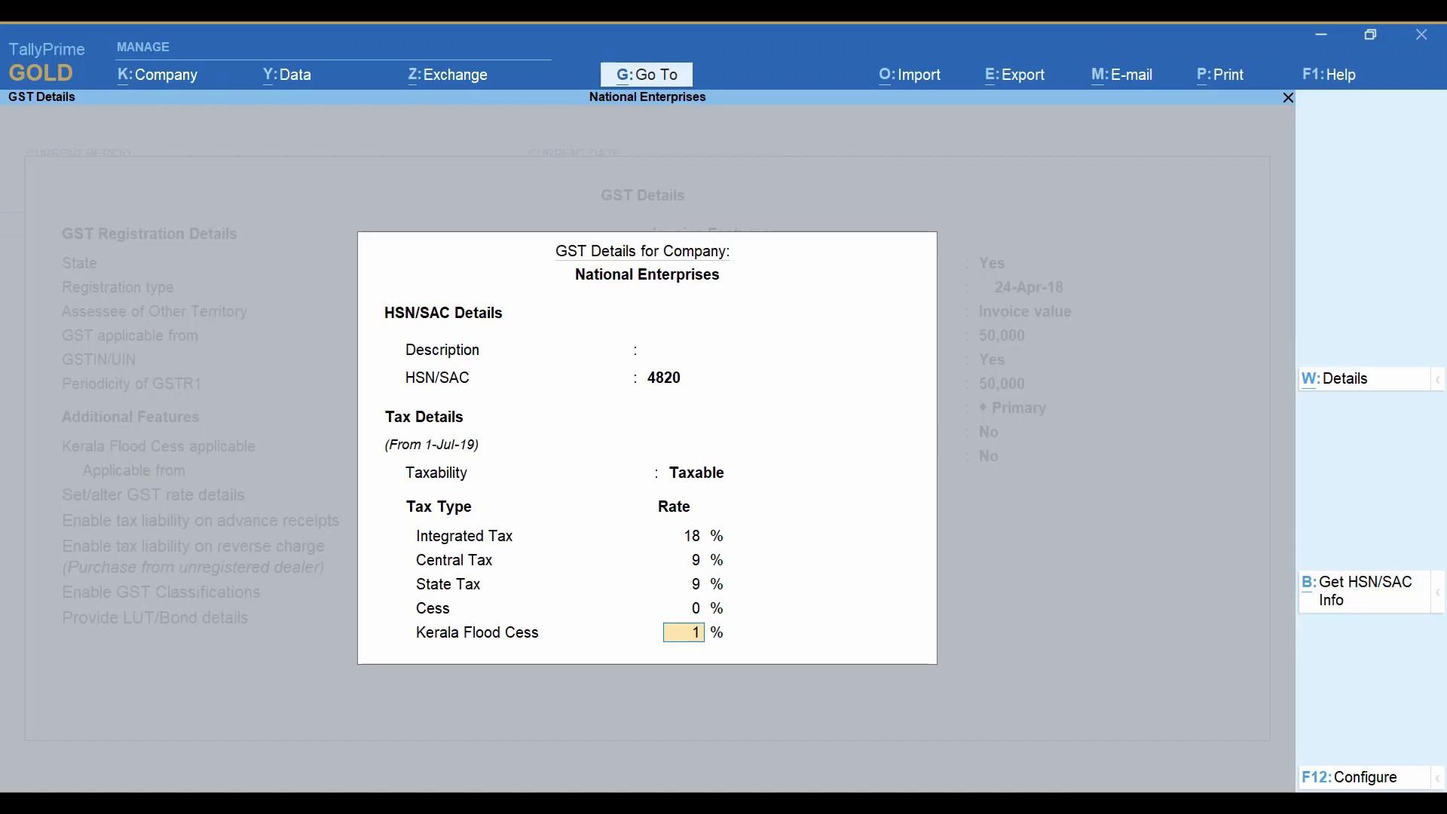
type("0")
key("Return")
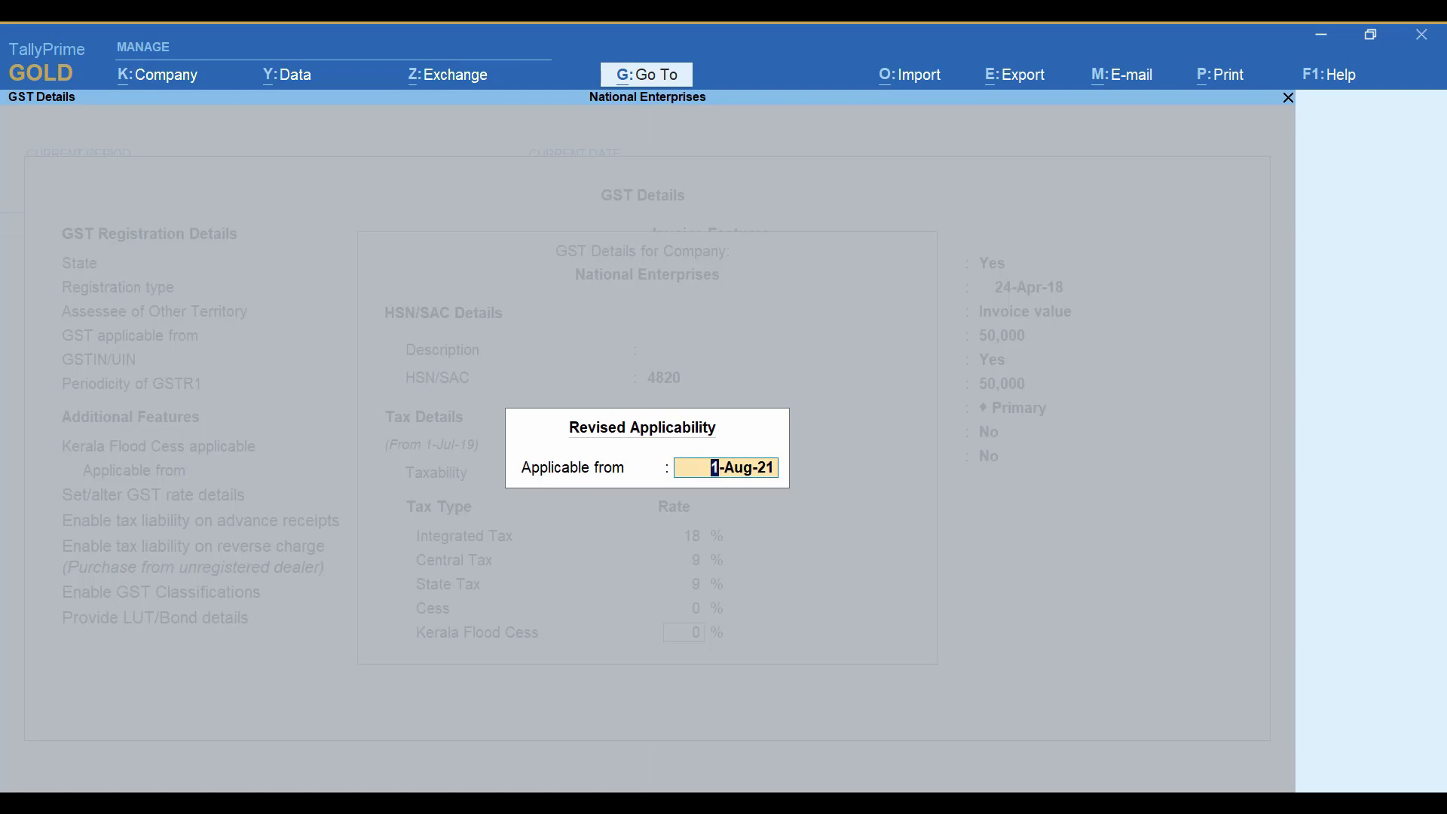
Make the revised company rate applicable from 1-Aug-21 and save the company's GST details and features.
key("Return")
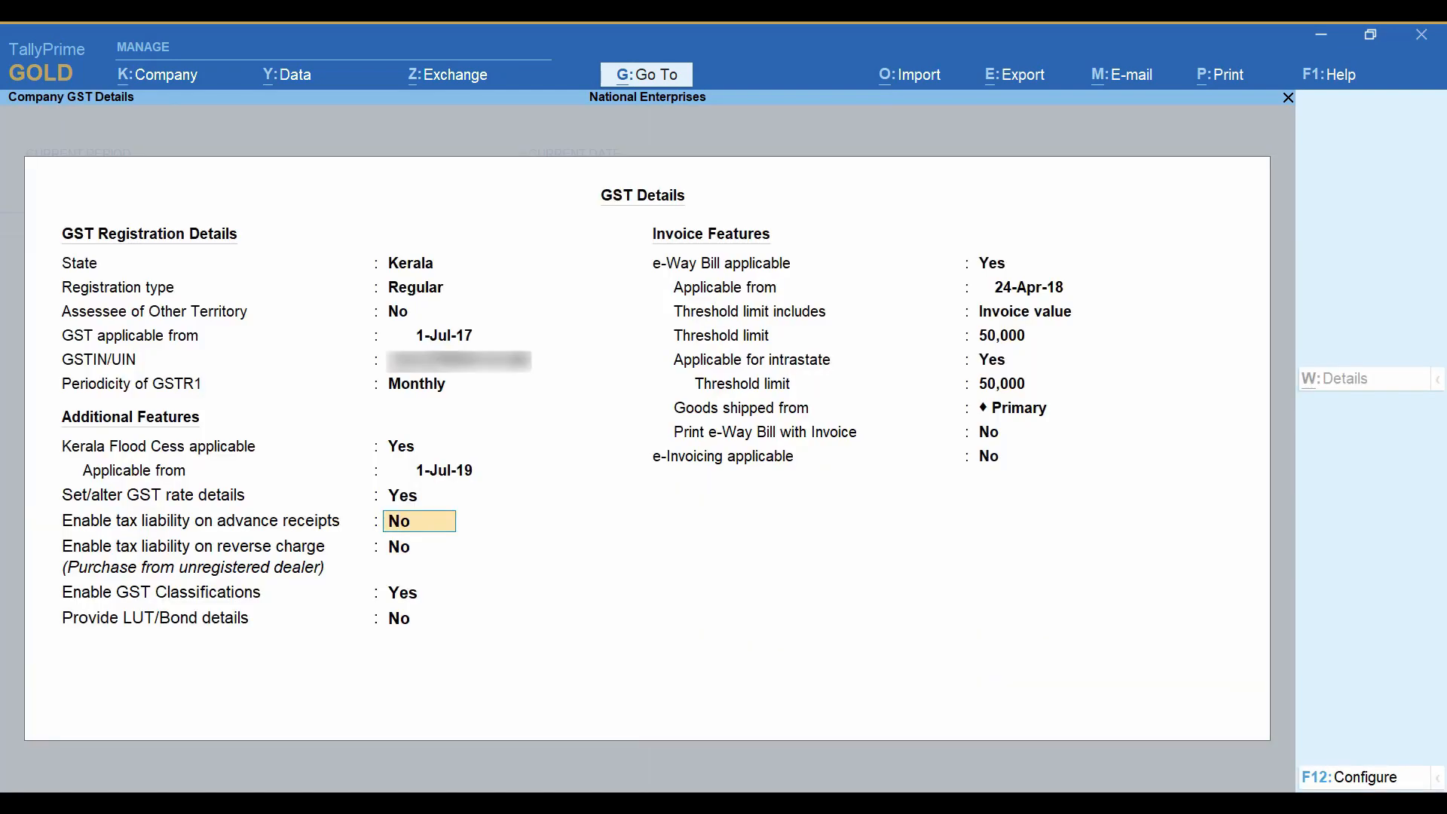
key("ctrl")
key("ctrl+a")
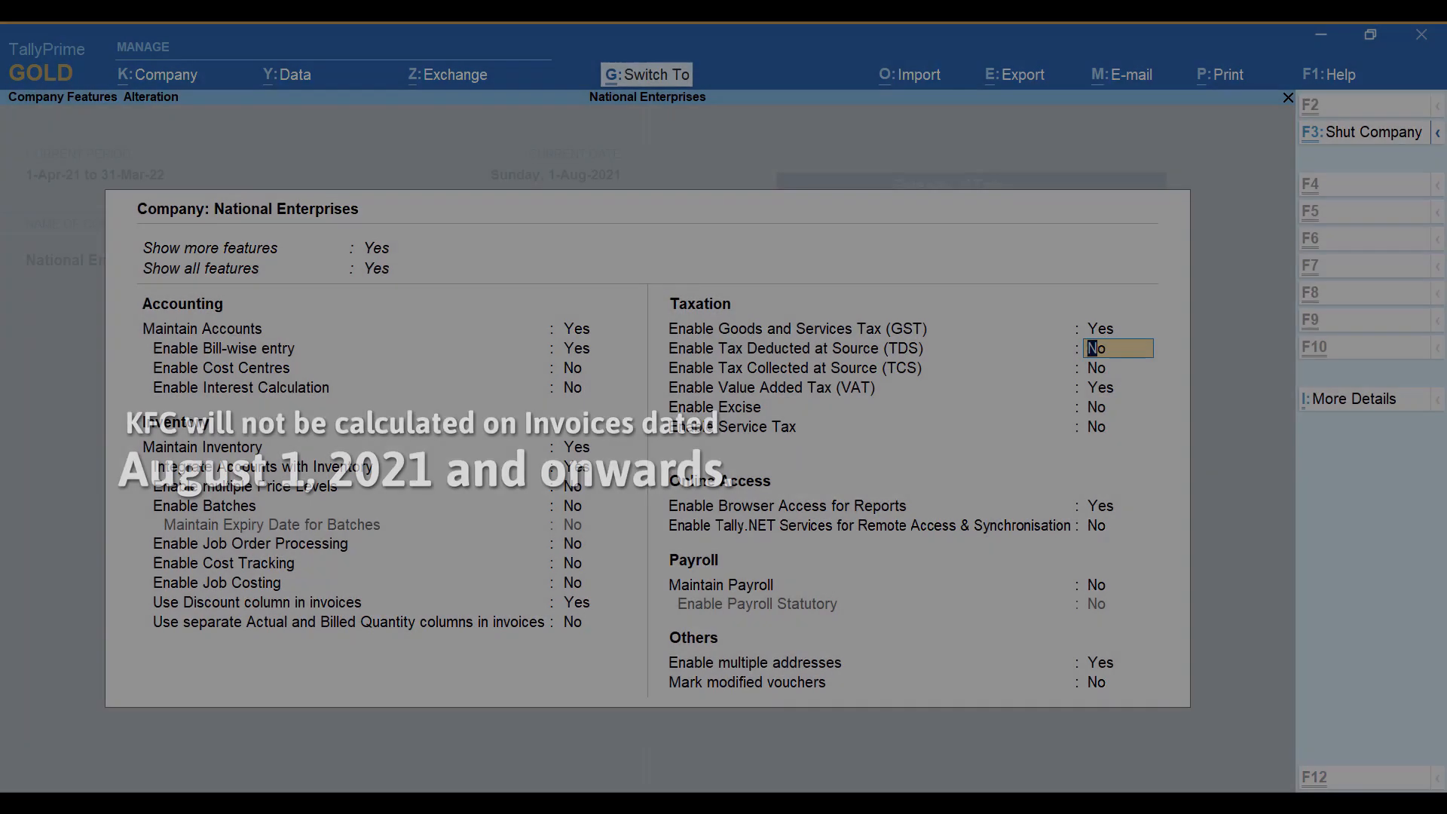
key("ctrl+a")
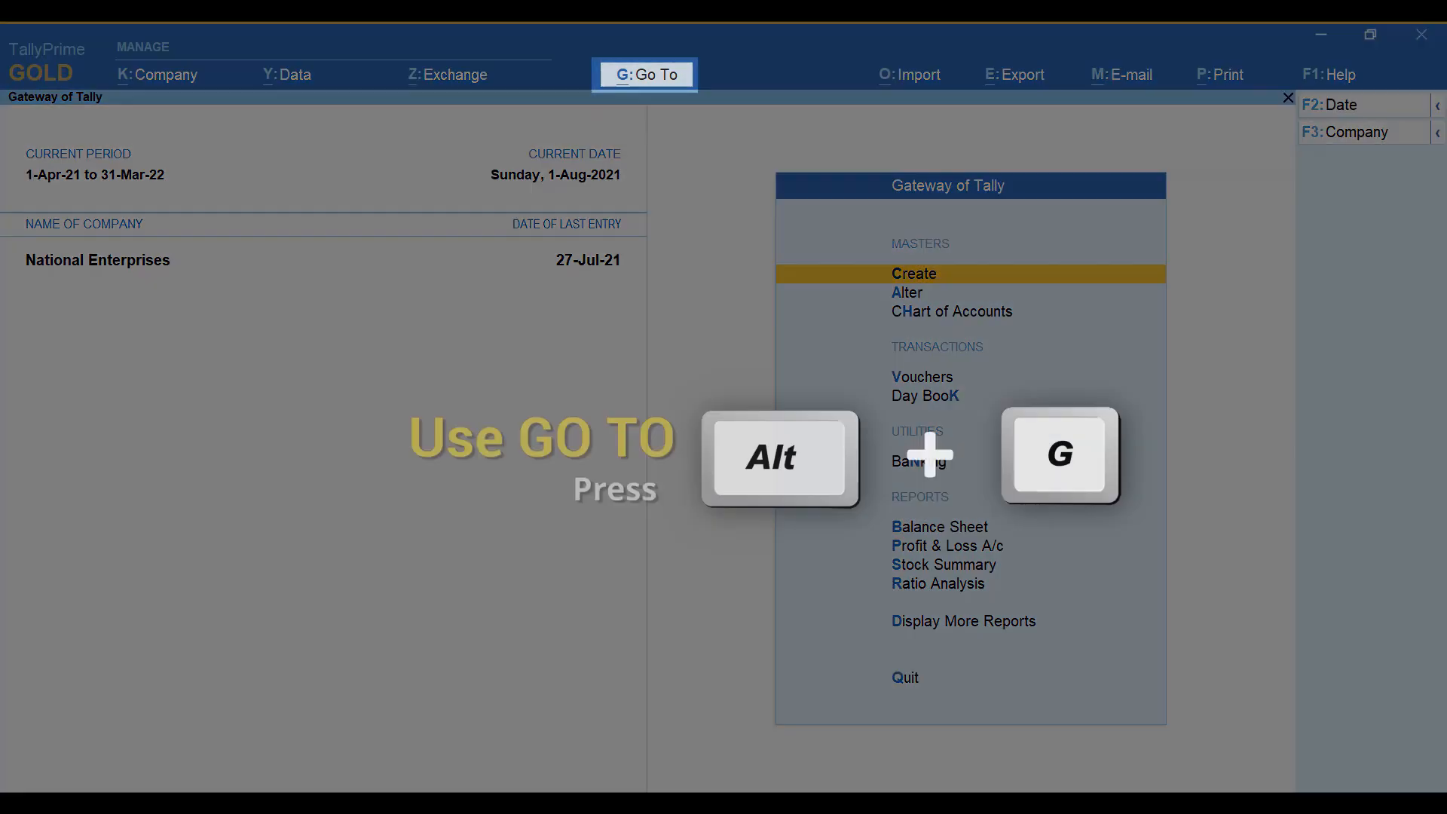
Open the Sales ledger for alteration.
key("alt+g")
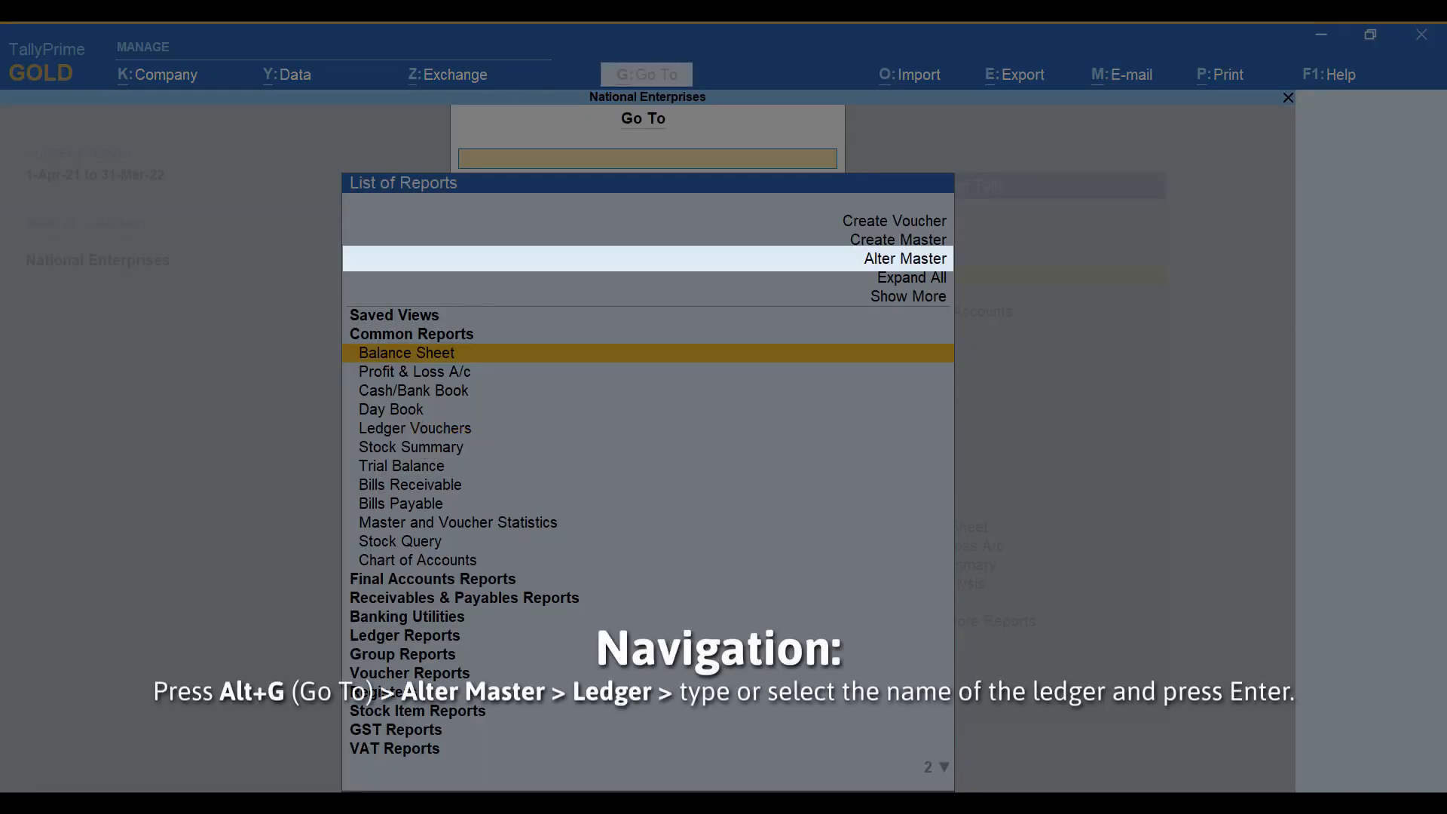
key("Up")
key("Up")
key("Up")
key("Up")
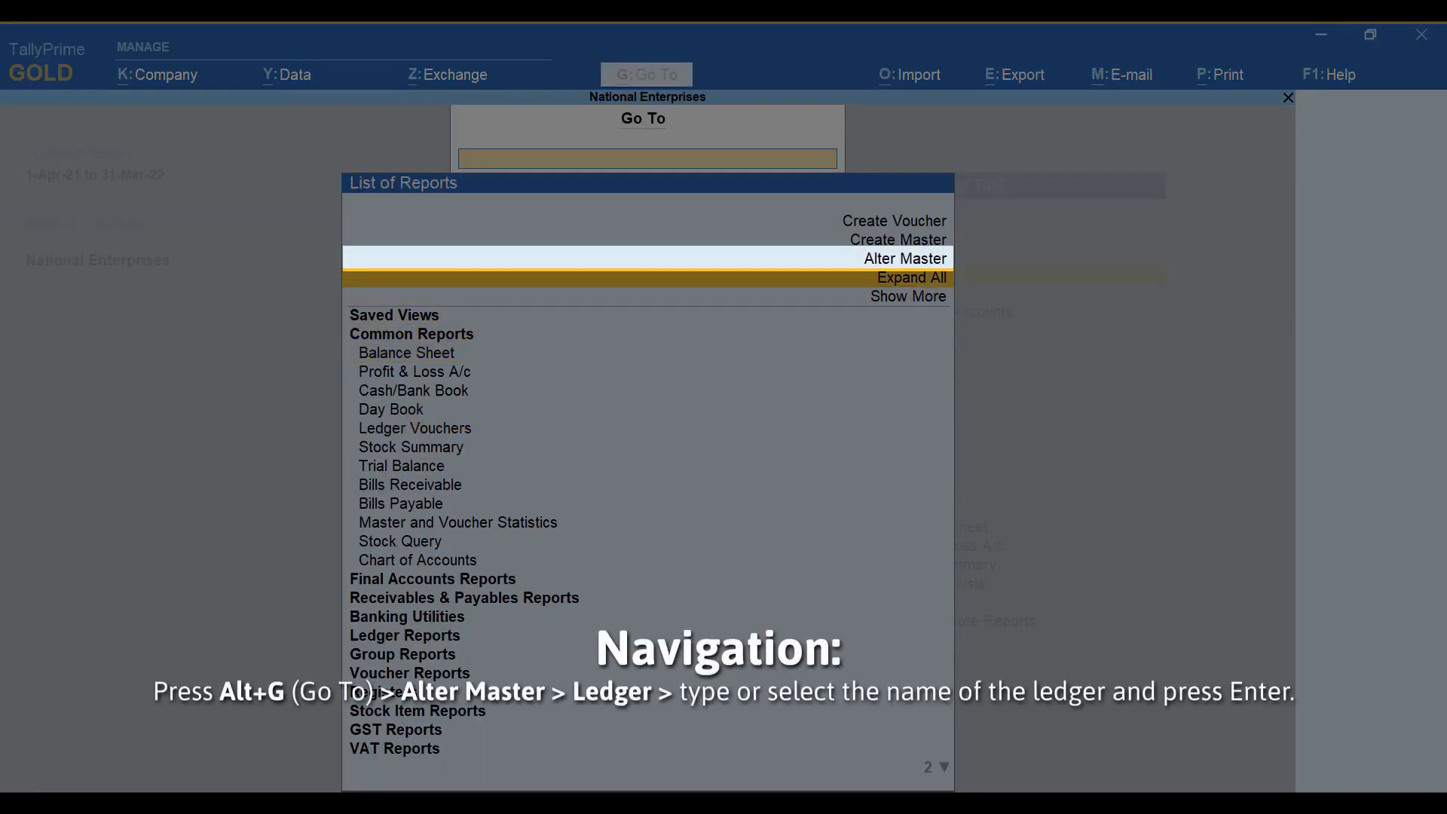
key("Return")
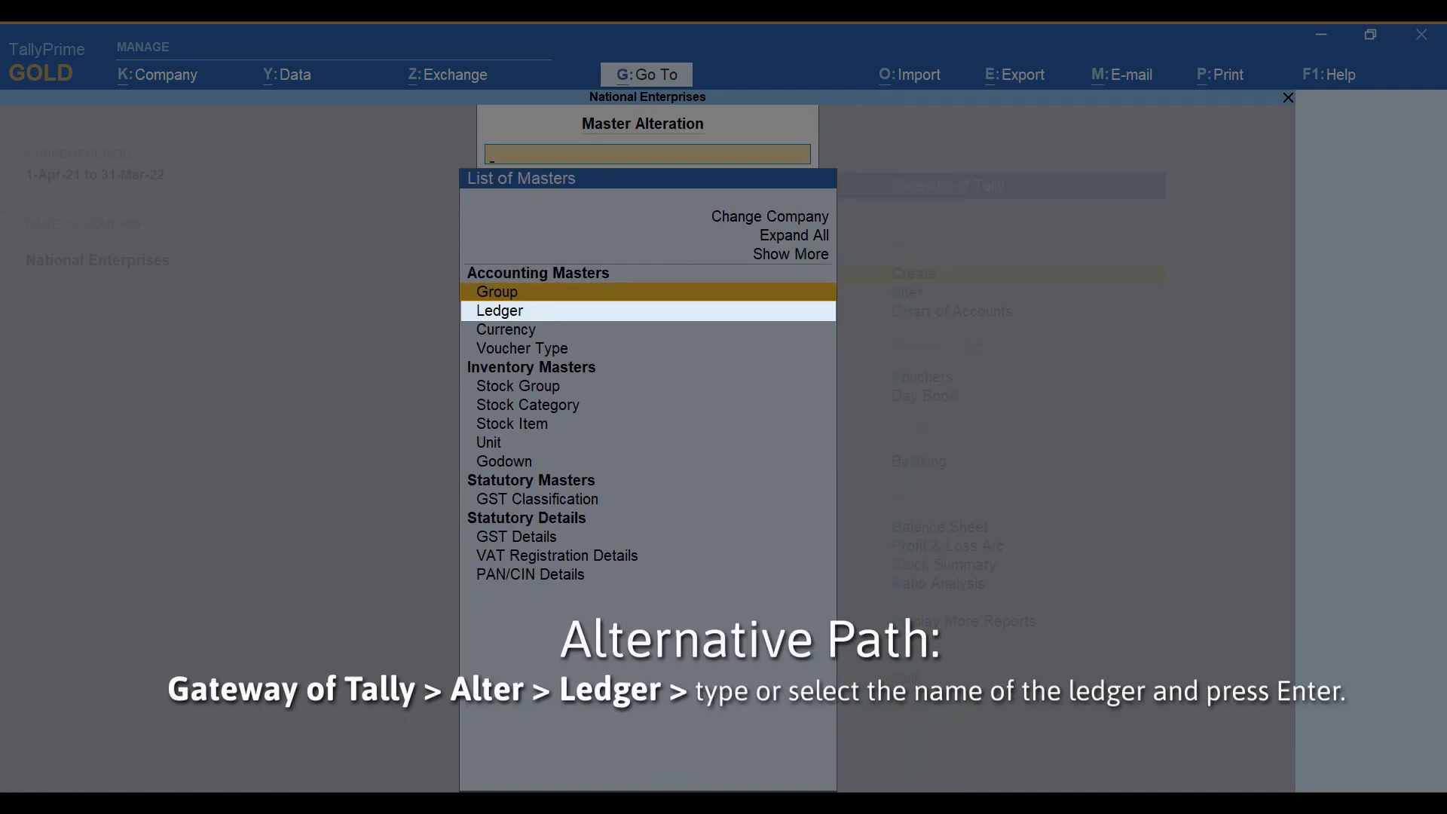
key("Down")
key("Return")
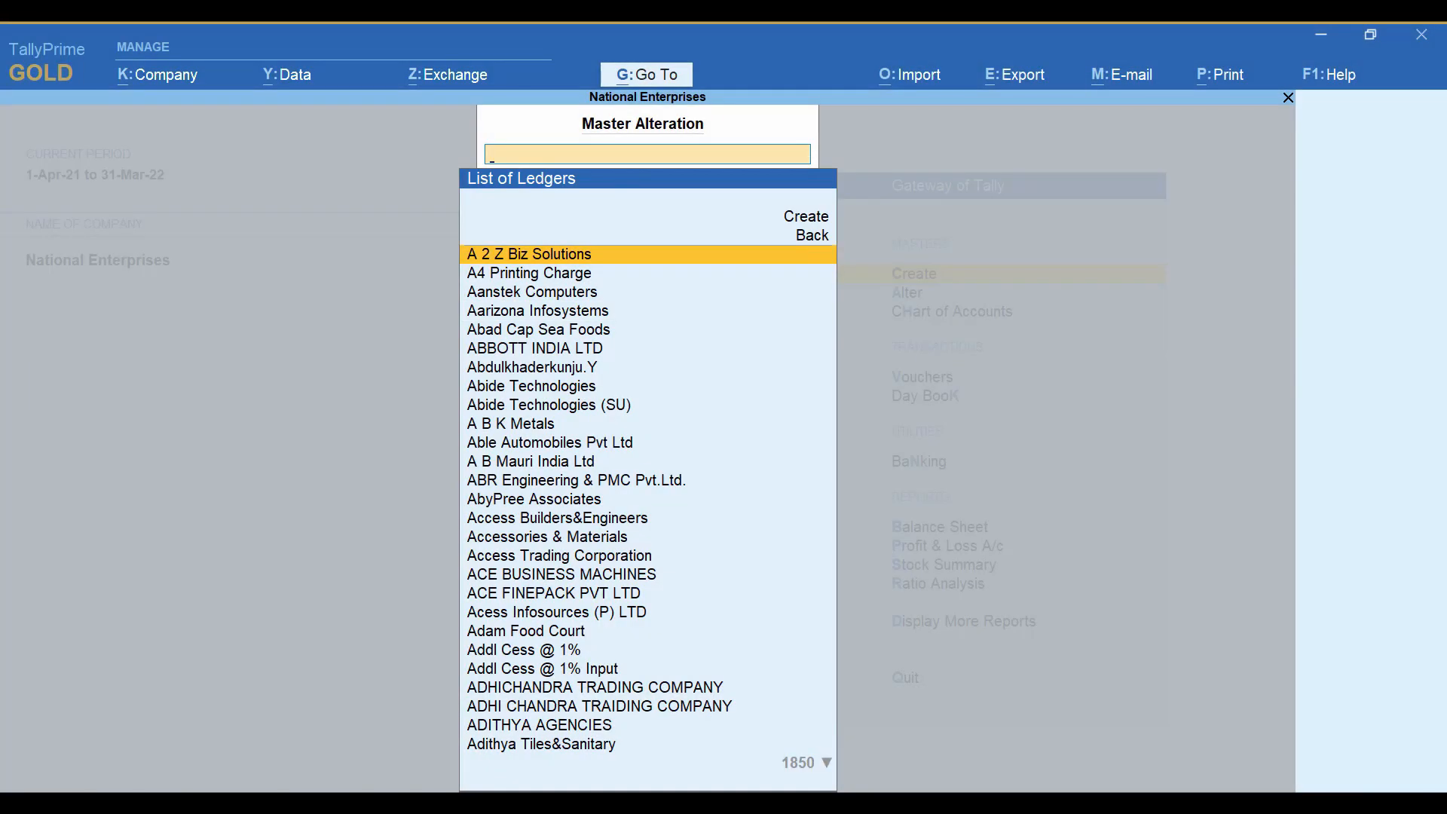
type("Sales")
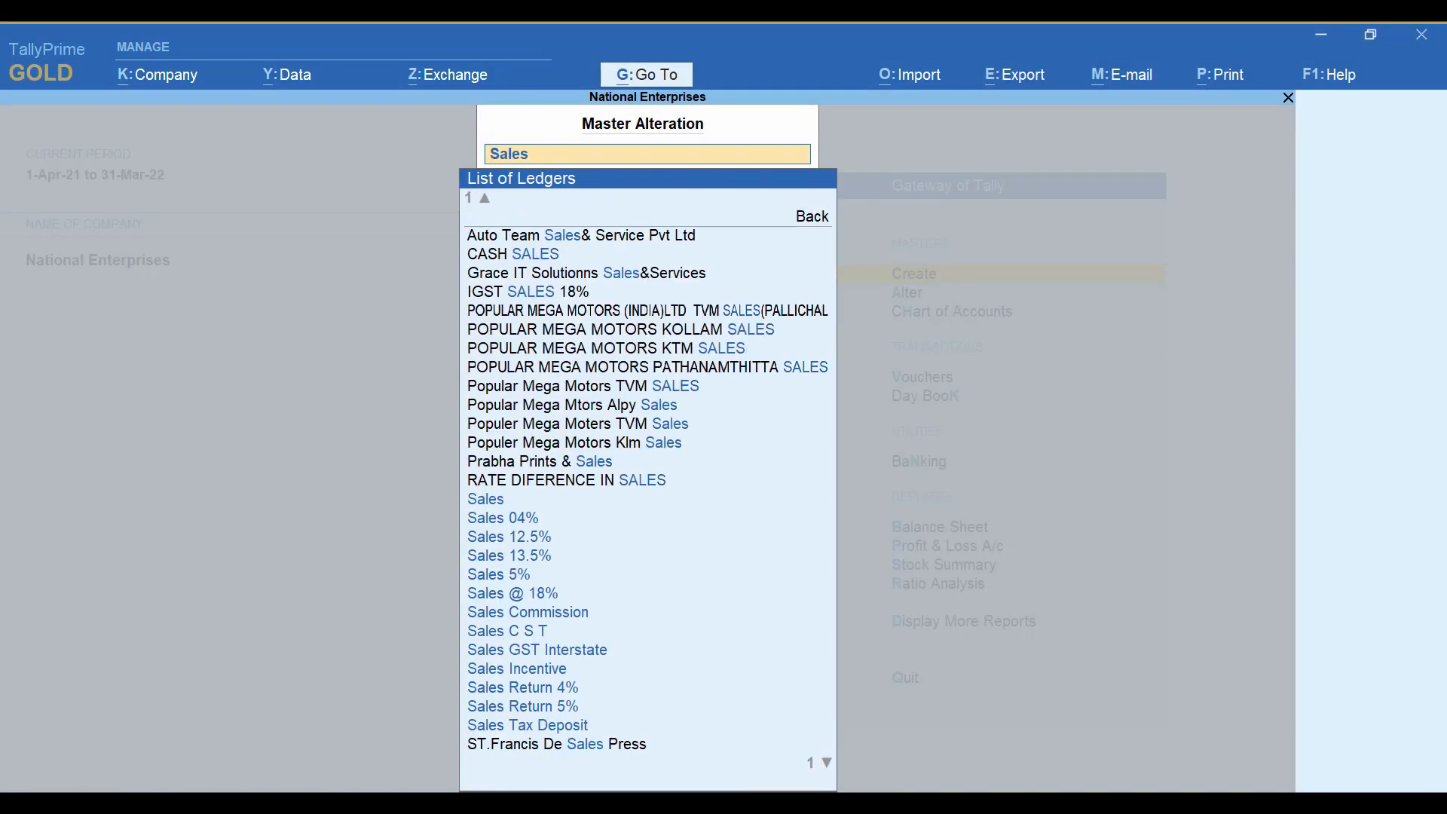
key("Return")
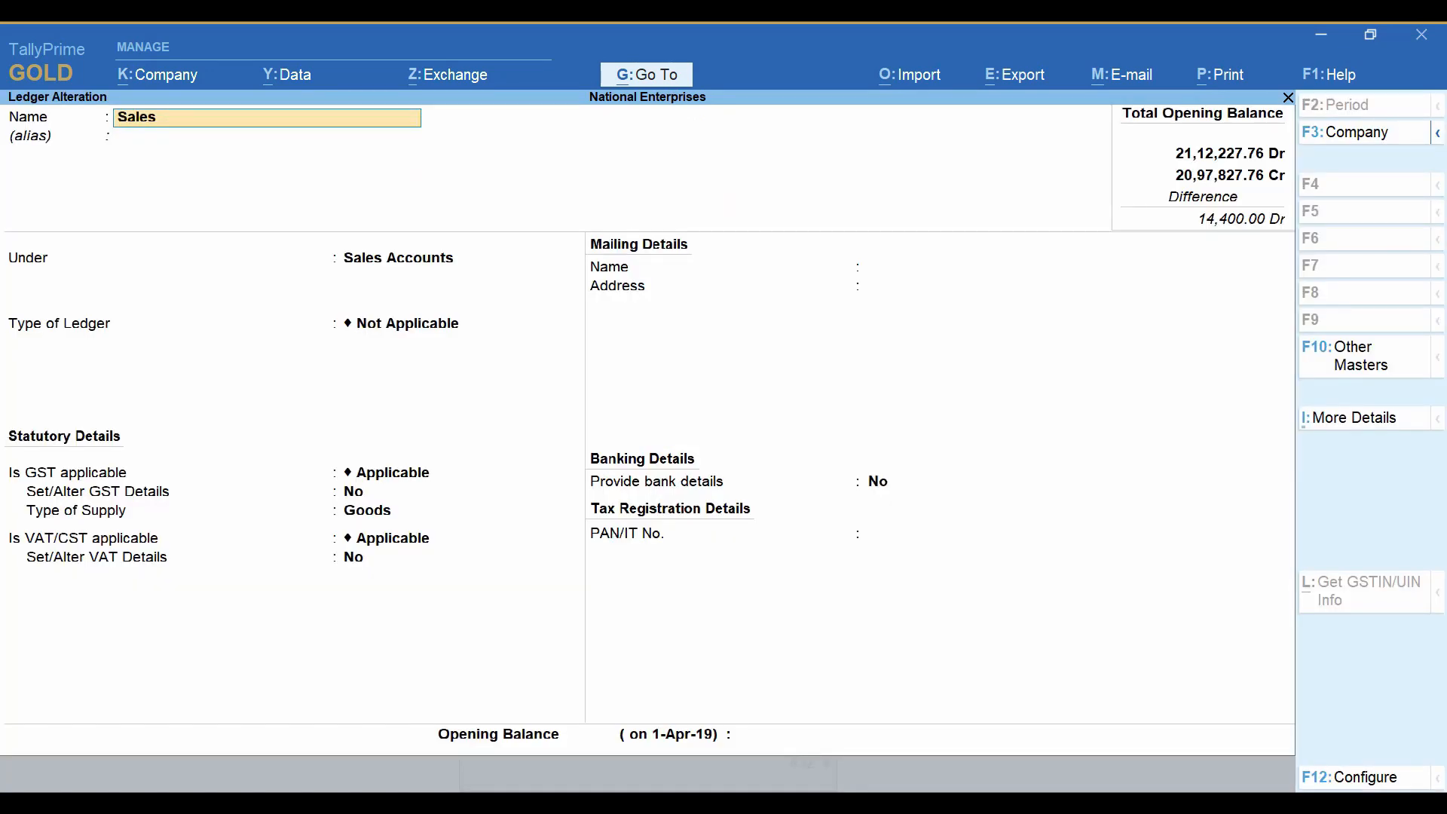
Set "Set/Alter GST Details" to Yes for the Sales ledger and open its GST details.
key("Return")
key("Return")
key("Return")
key("Return")
key("Return")
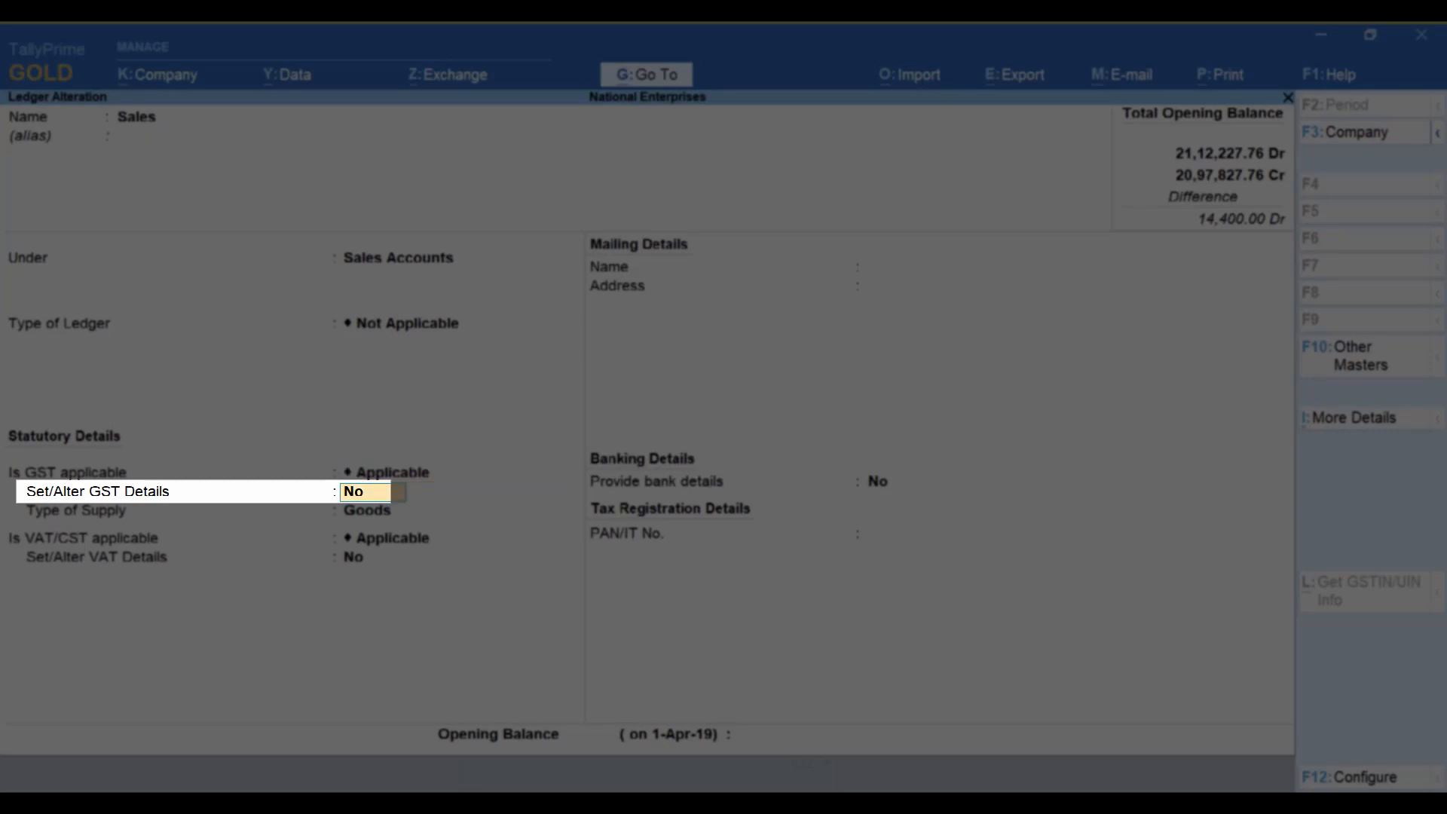
type("Yes")
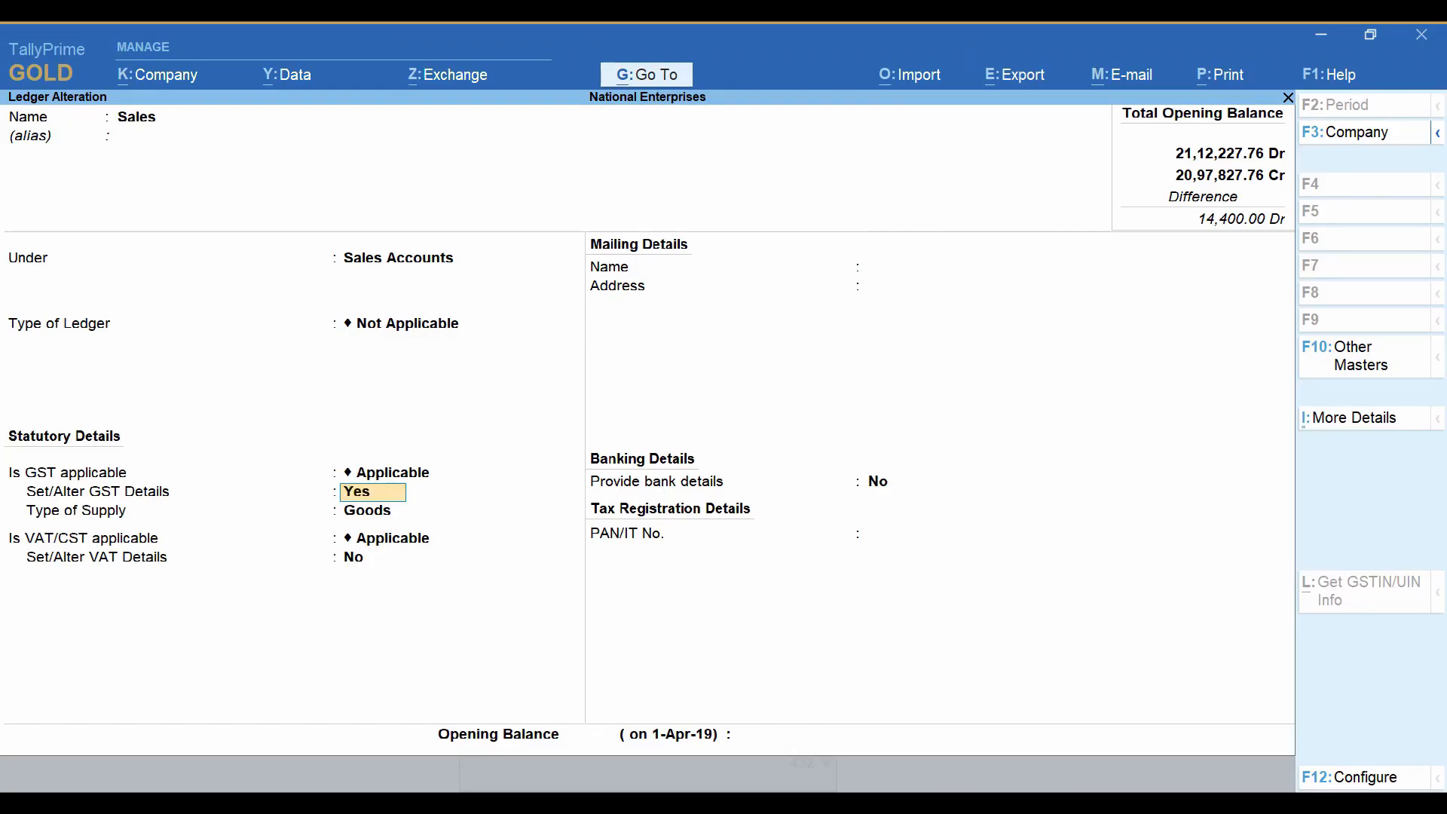
key("Return")
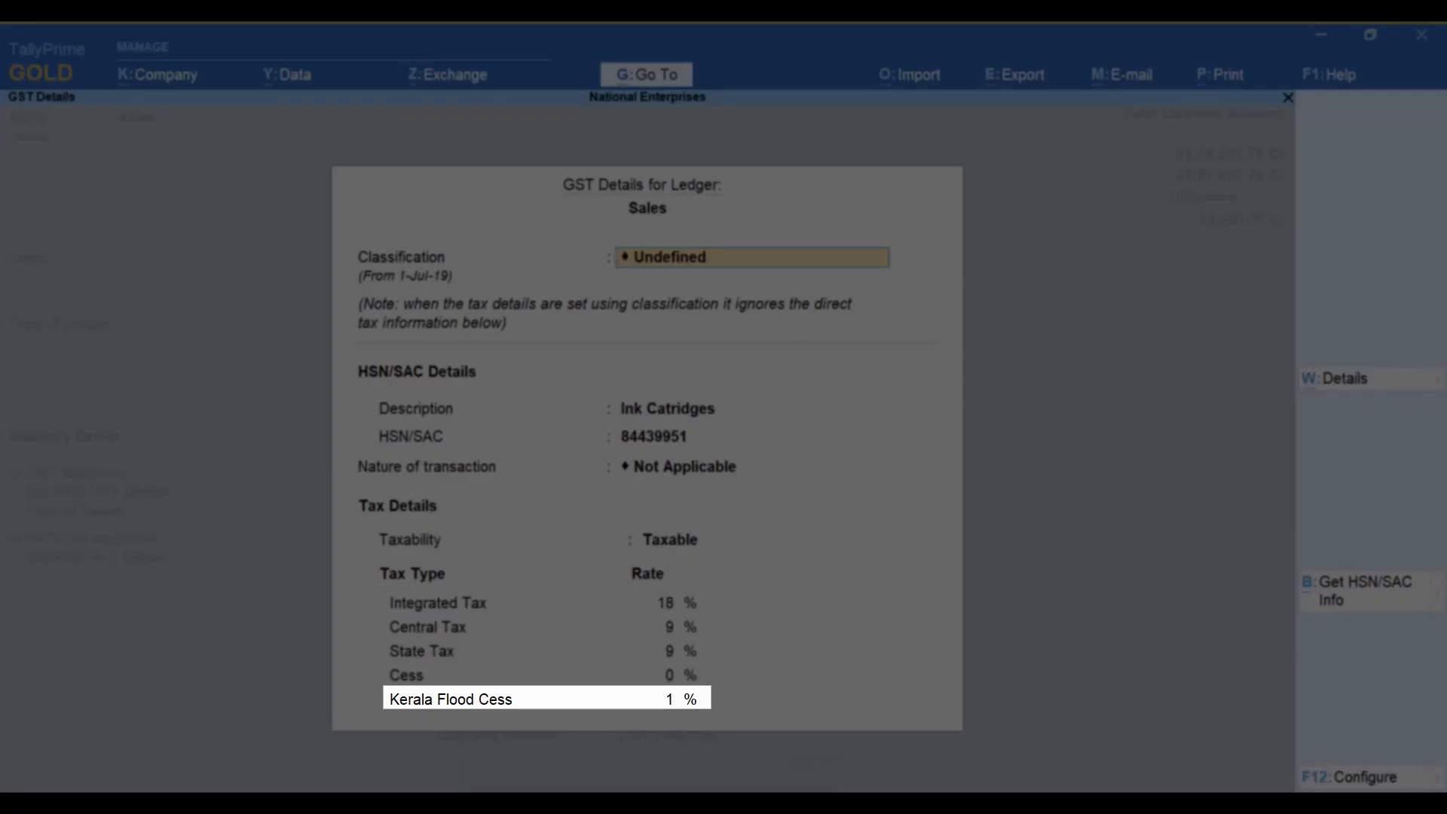
Set the Kerala Flood Cess rate to 0% in the Sales ledger's GST details.
key("Return")
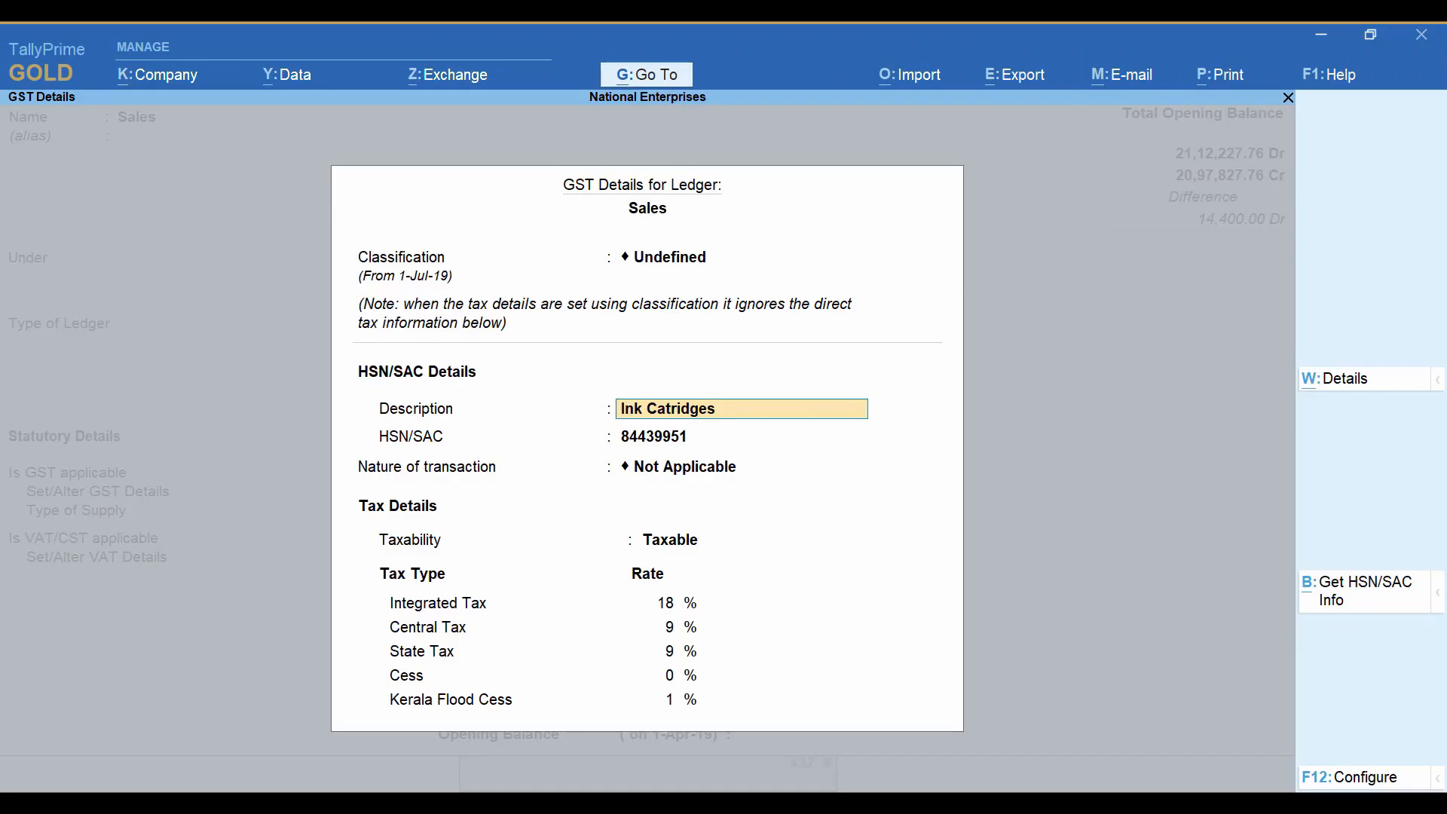
key("Return")
key("Return")
key("Return")
key("Return")
key("Return")
key("Return")
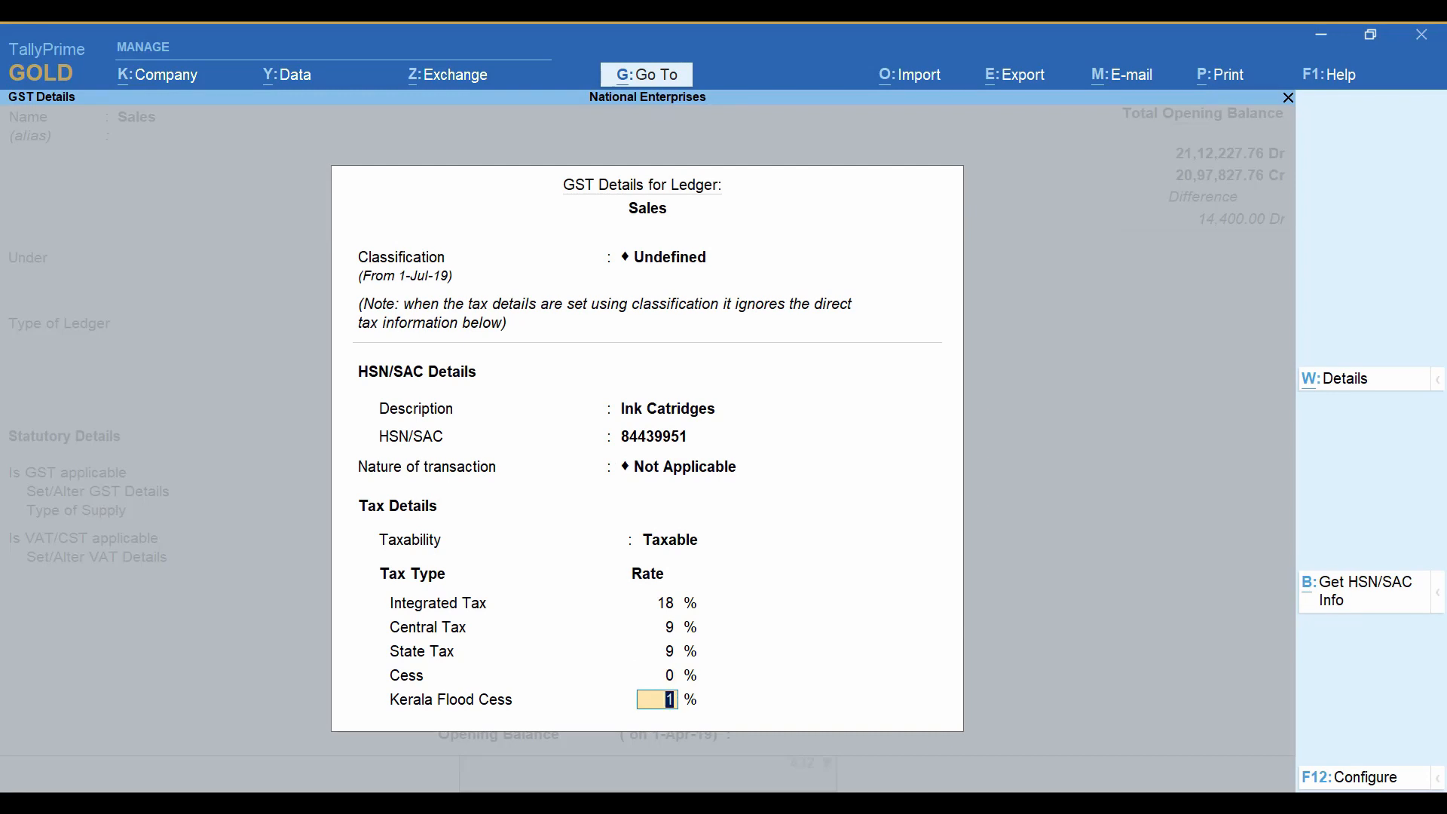
type("0")
key("Return")
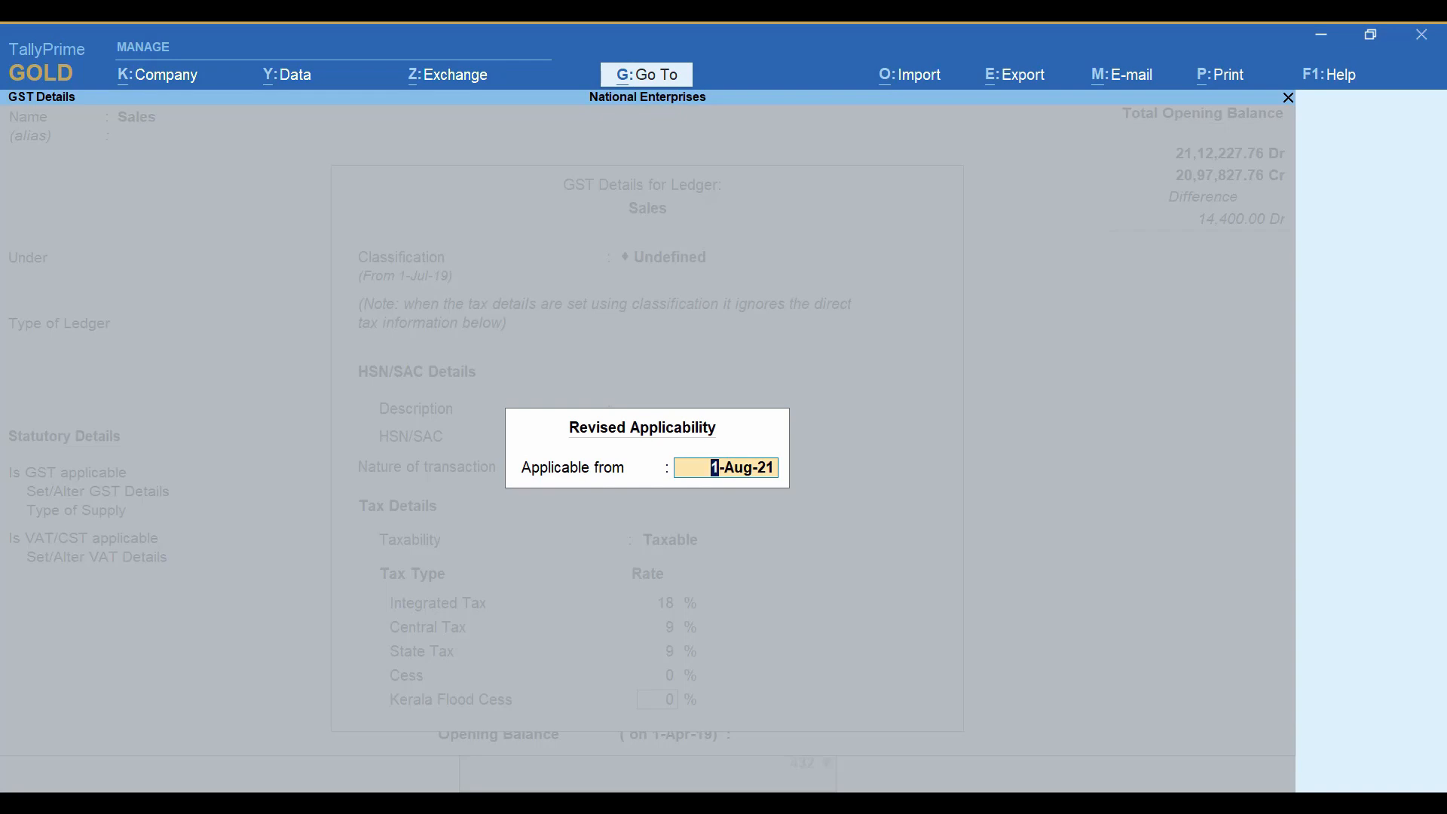
Make the Sales ledger's revised rate applicable from 1-Aug-21 and save the ledger.
key("Return")
key("Return")
key("Return")
key("Return")
key("Return")
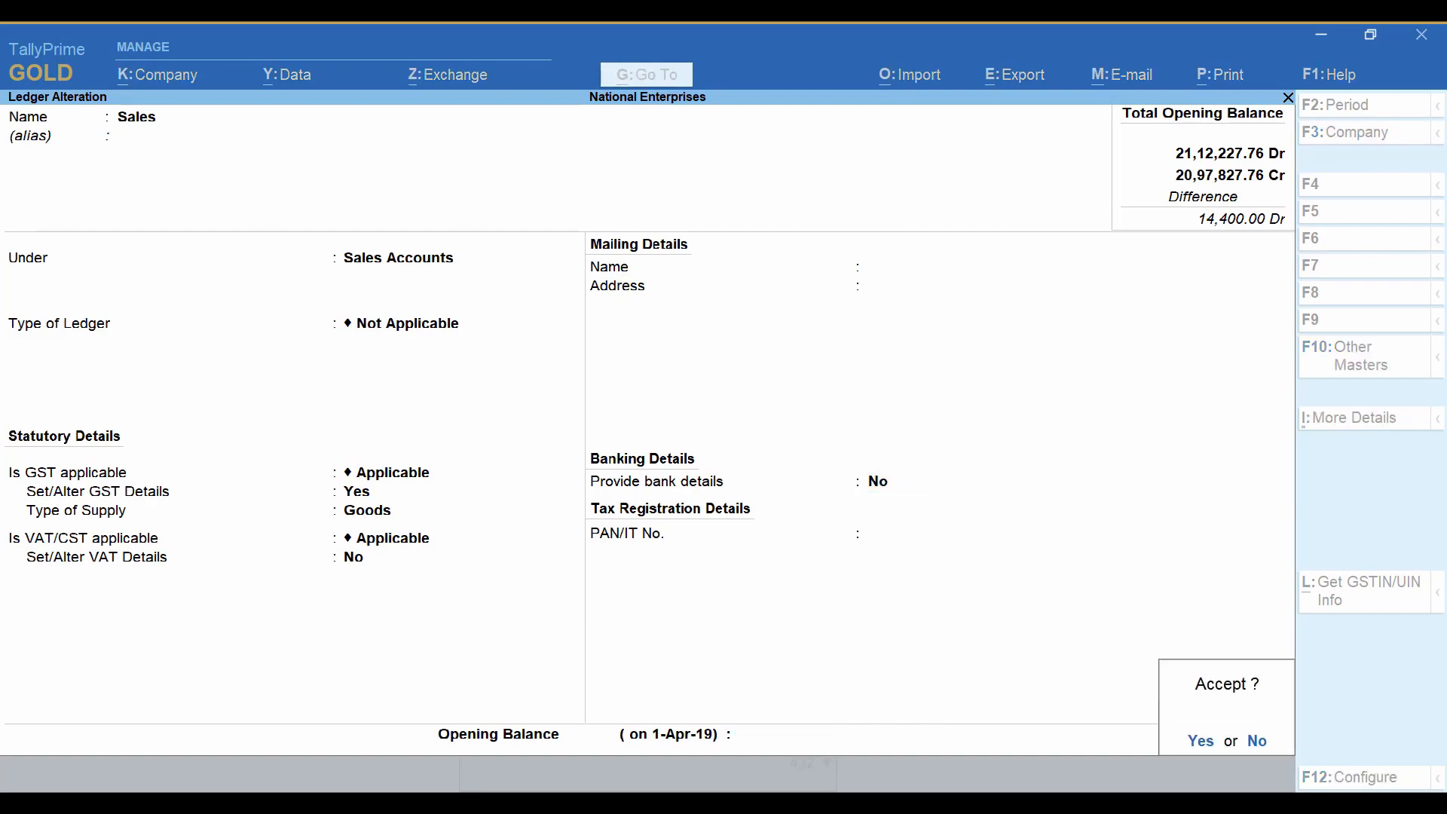
key("Return")
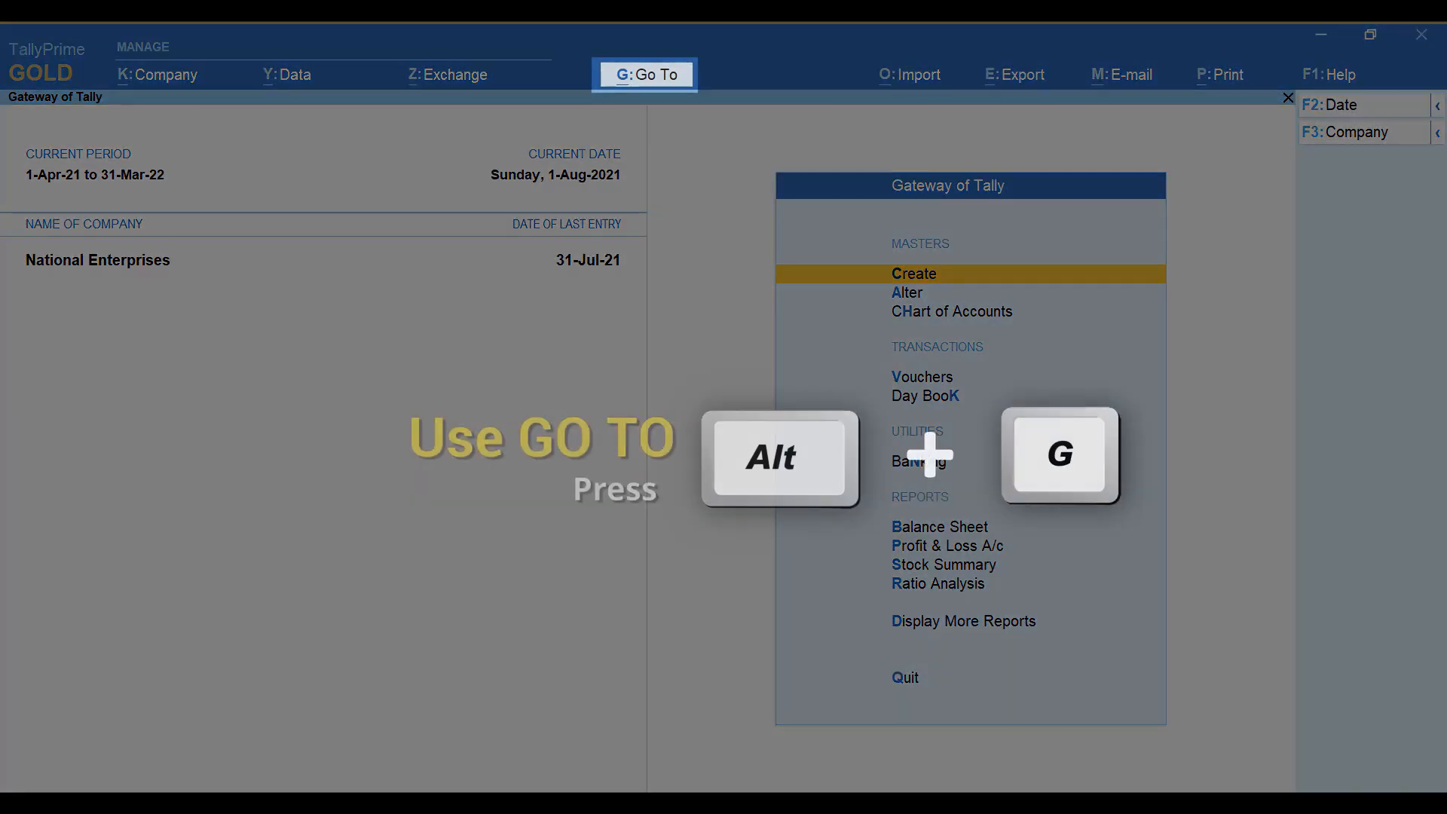
Start creating a new sales voucher.
key("alt+g")
key("Up")
key("Up")
key("Up")
key("Up")
key("Up")
key("Up")
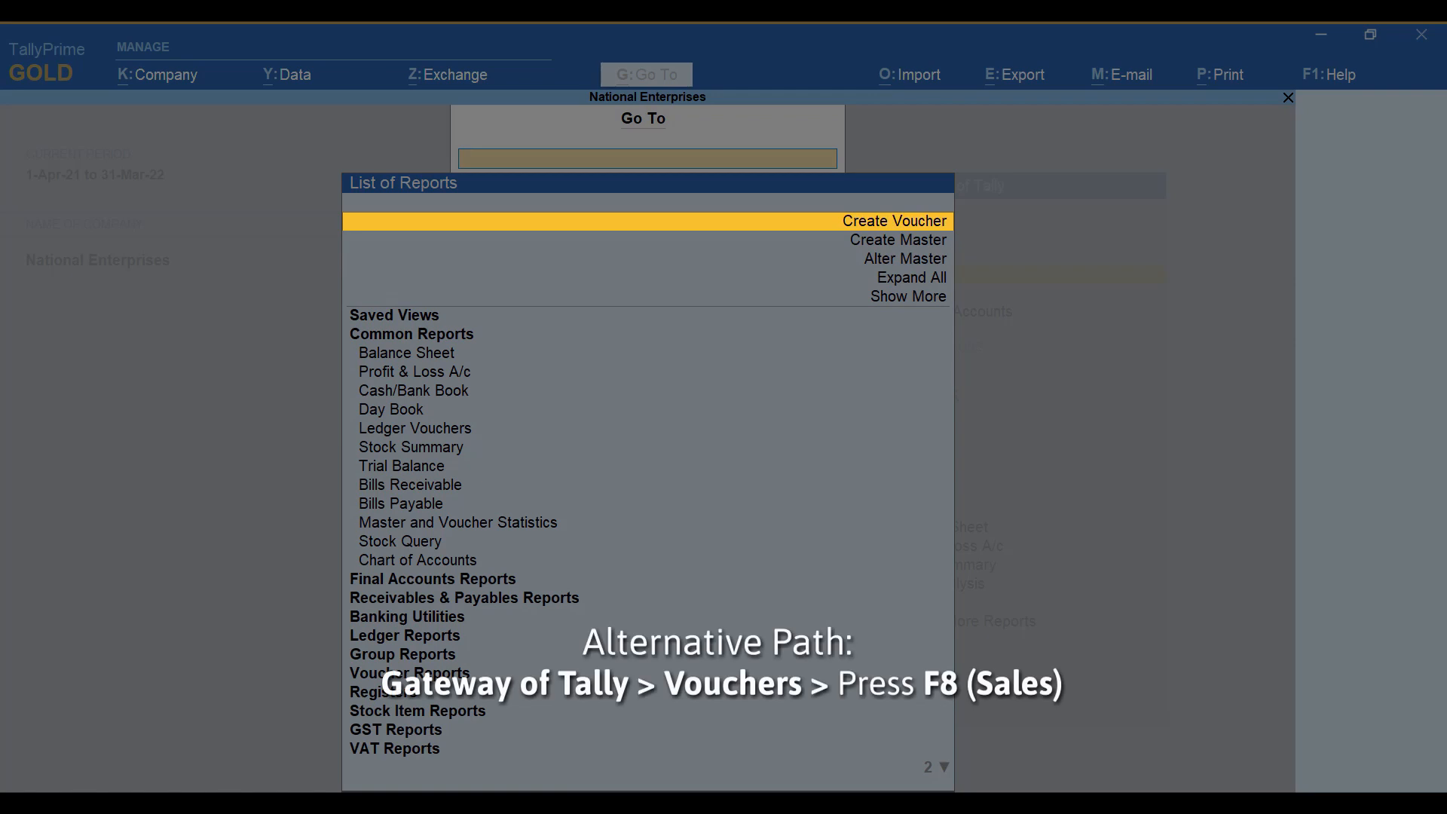
key("Return")
left_click(1380, 302)
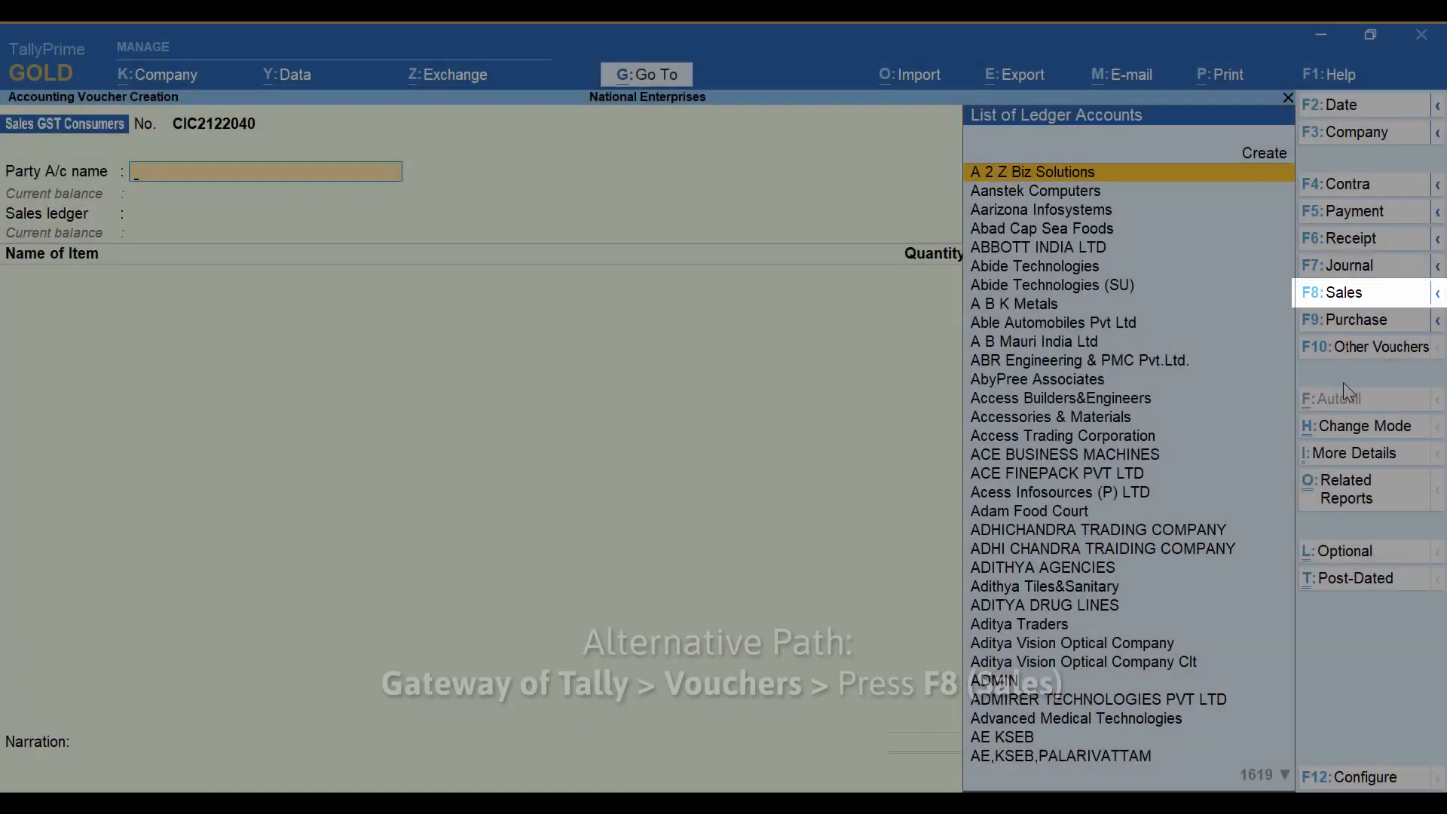
Choose Aditya Traders as the party account of the sales voucher.
type("Adit")
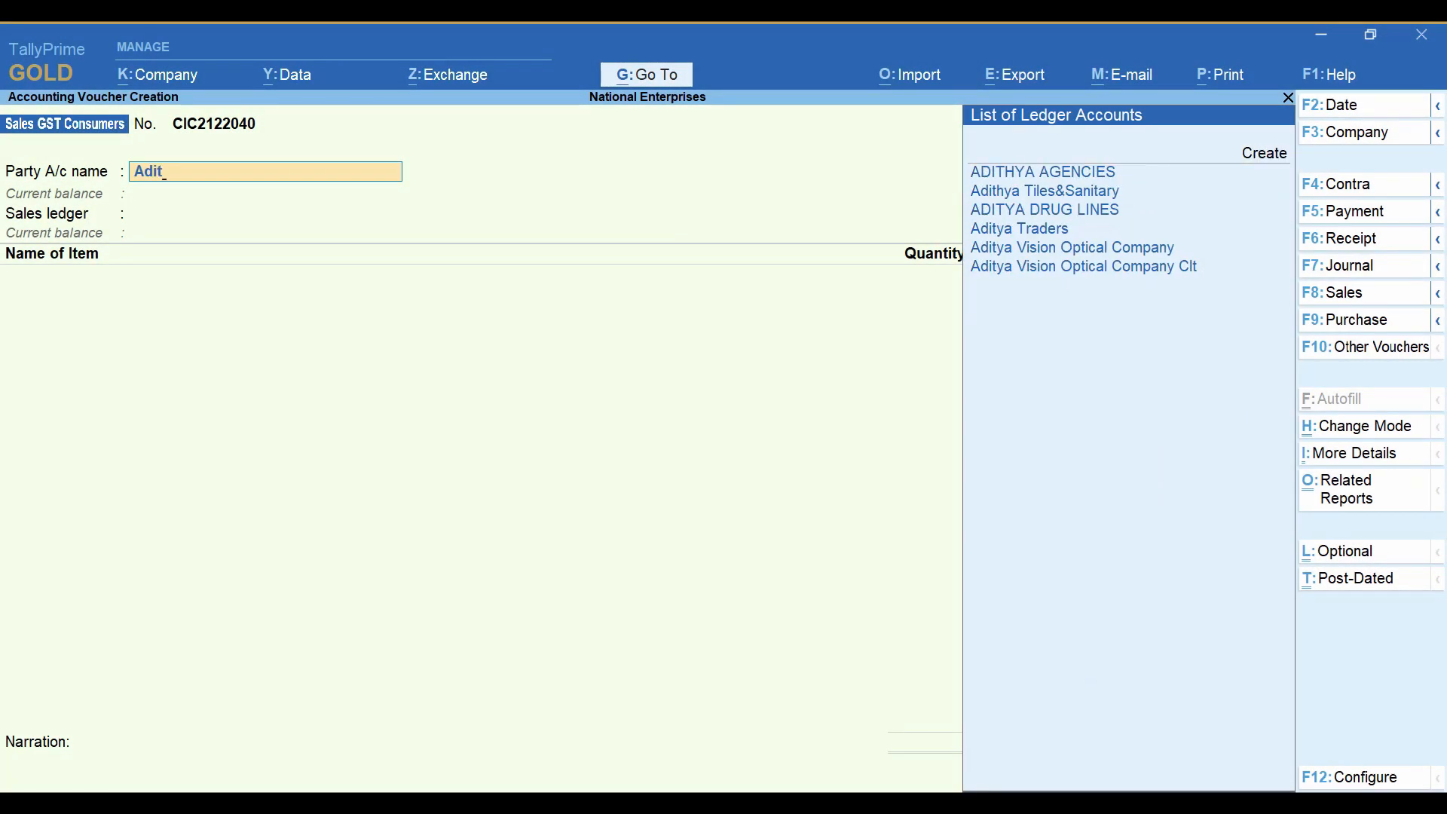
key("Down")
key("Down")
key("Down")
key("Return")
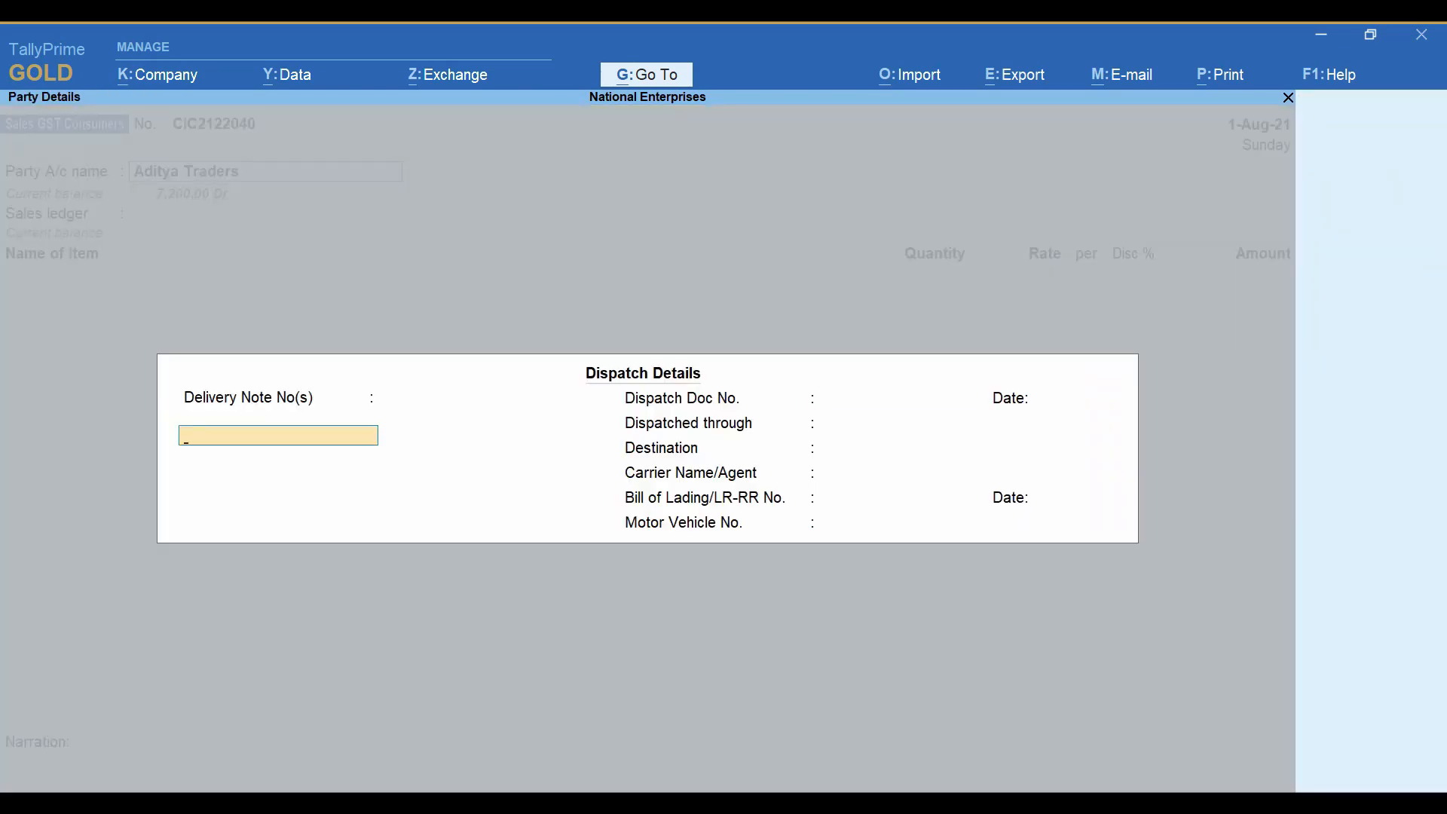
Enter dispatch document 702 dated 31-Jul-21, dispatched through Road to Cochin, and accept the buyer's party details.
key("Return")
type("702")
key("Return")
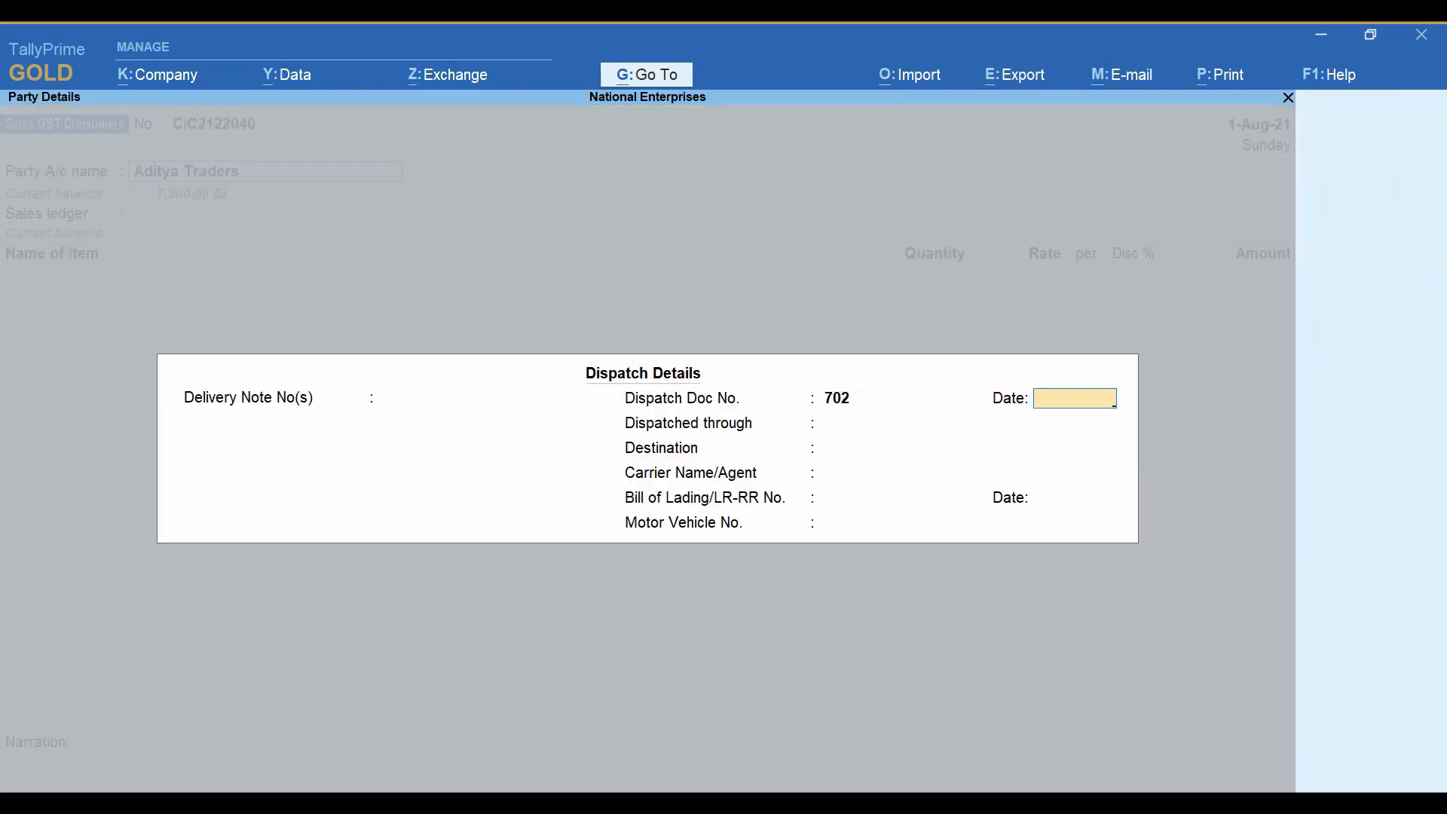
type("31-7")
key("Return")
type("Road")
key("Return")
type("Co")
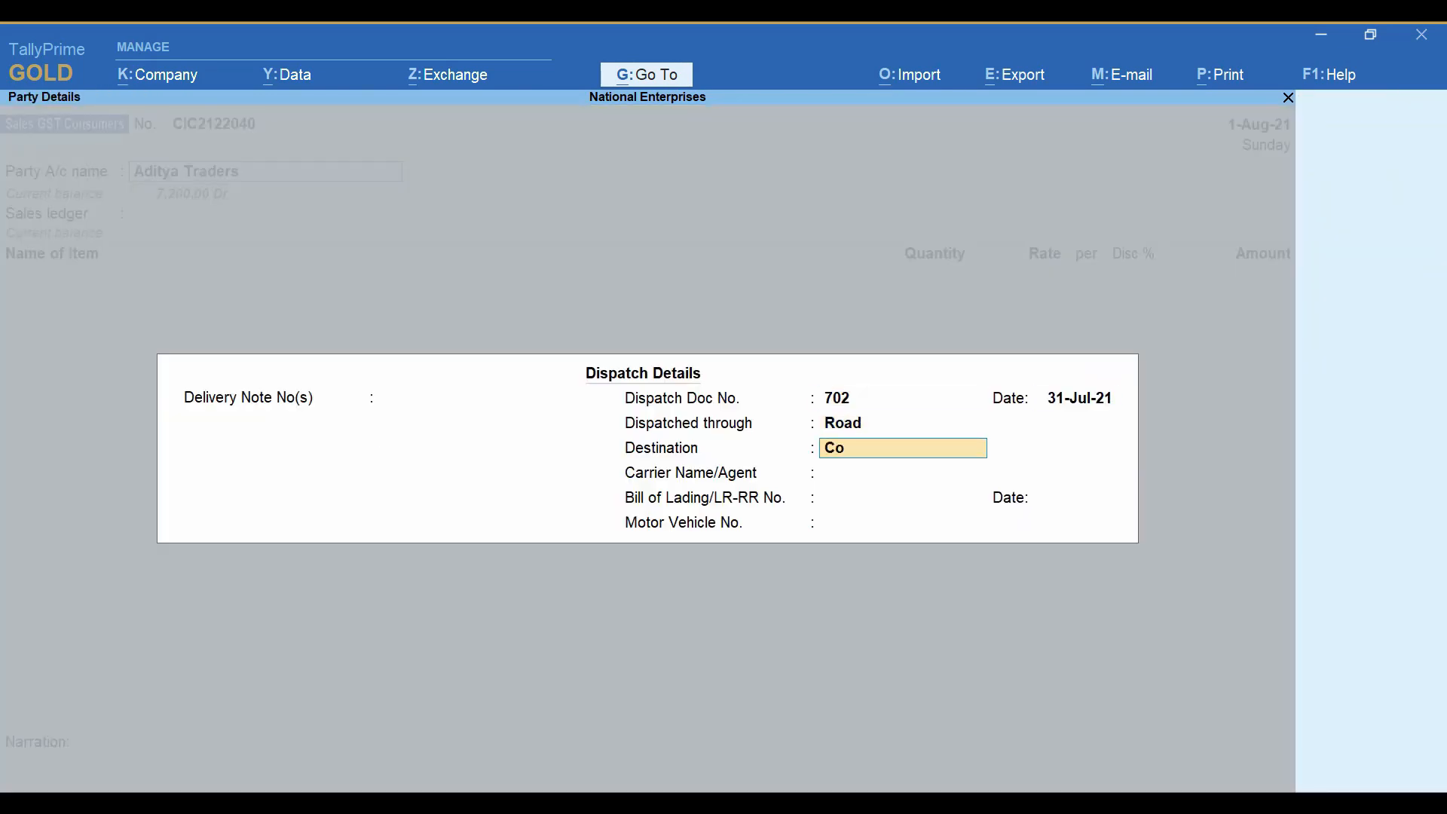
type("chin")
key("Return")
key("Return")
key("Return")
key("Return")
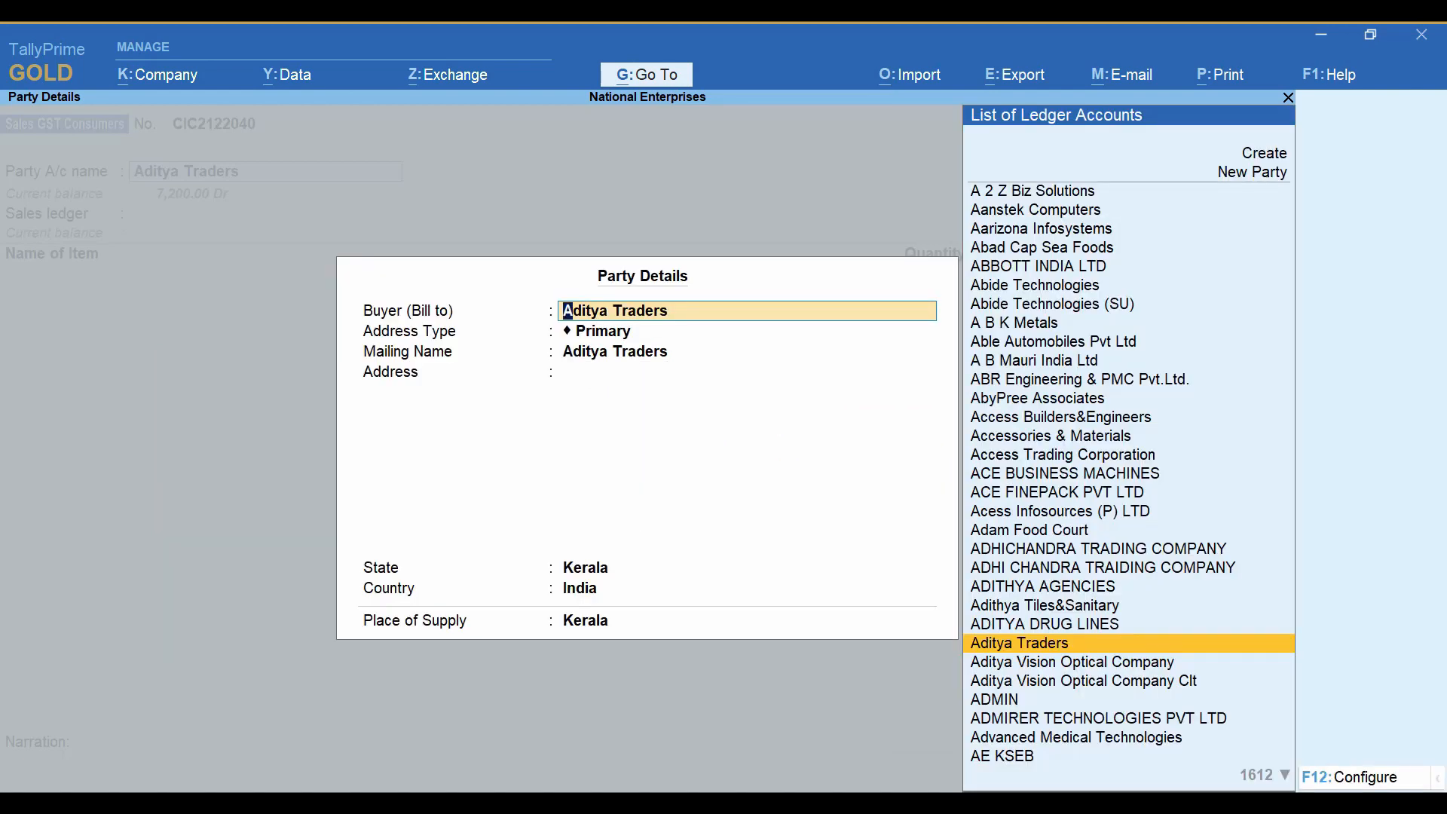
key("ctrl+a")
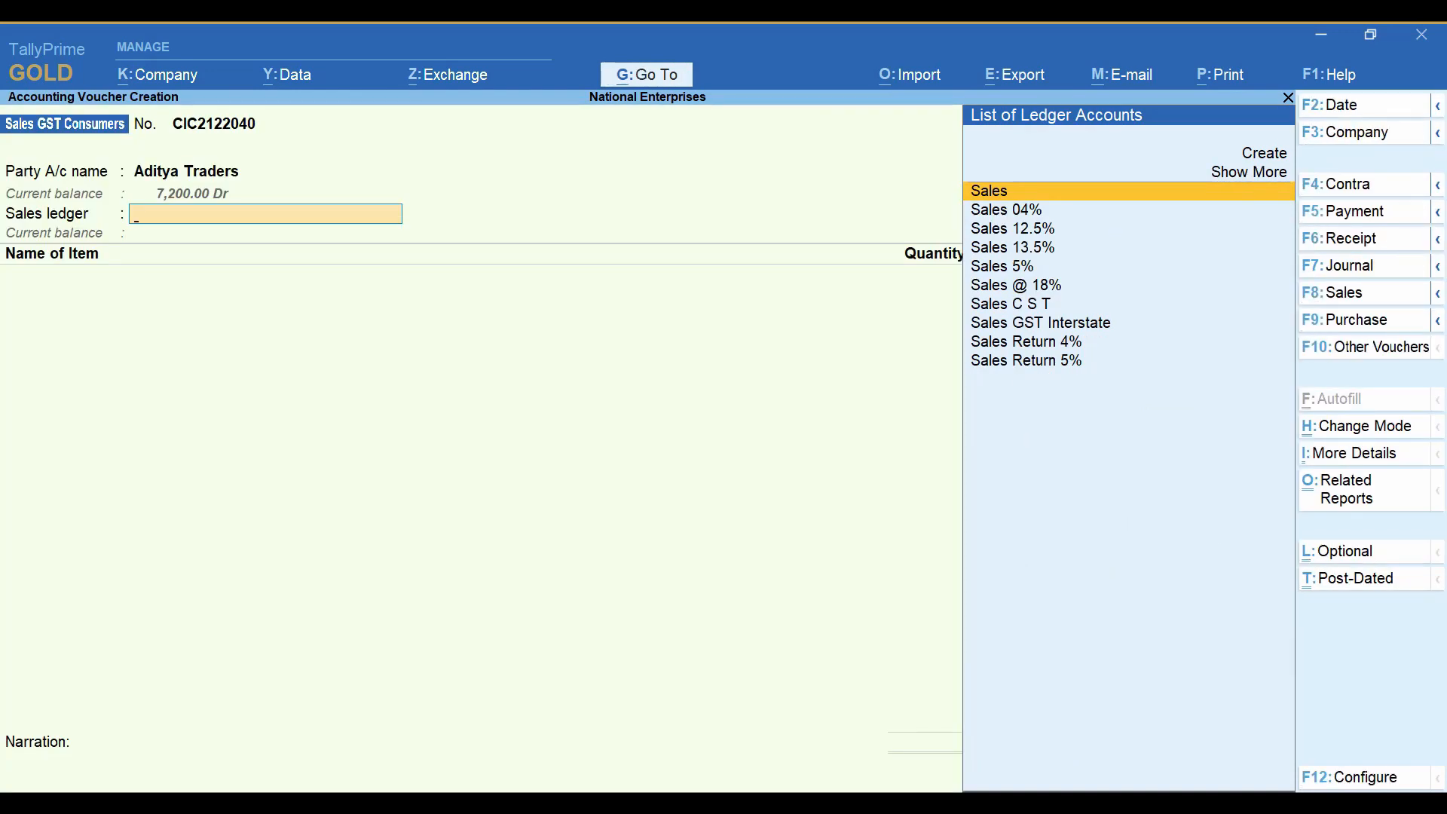
Choose Sales as the sales ledger and add 10 Nos of Canon CL 746 to the voucher.
key("Return")
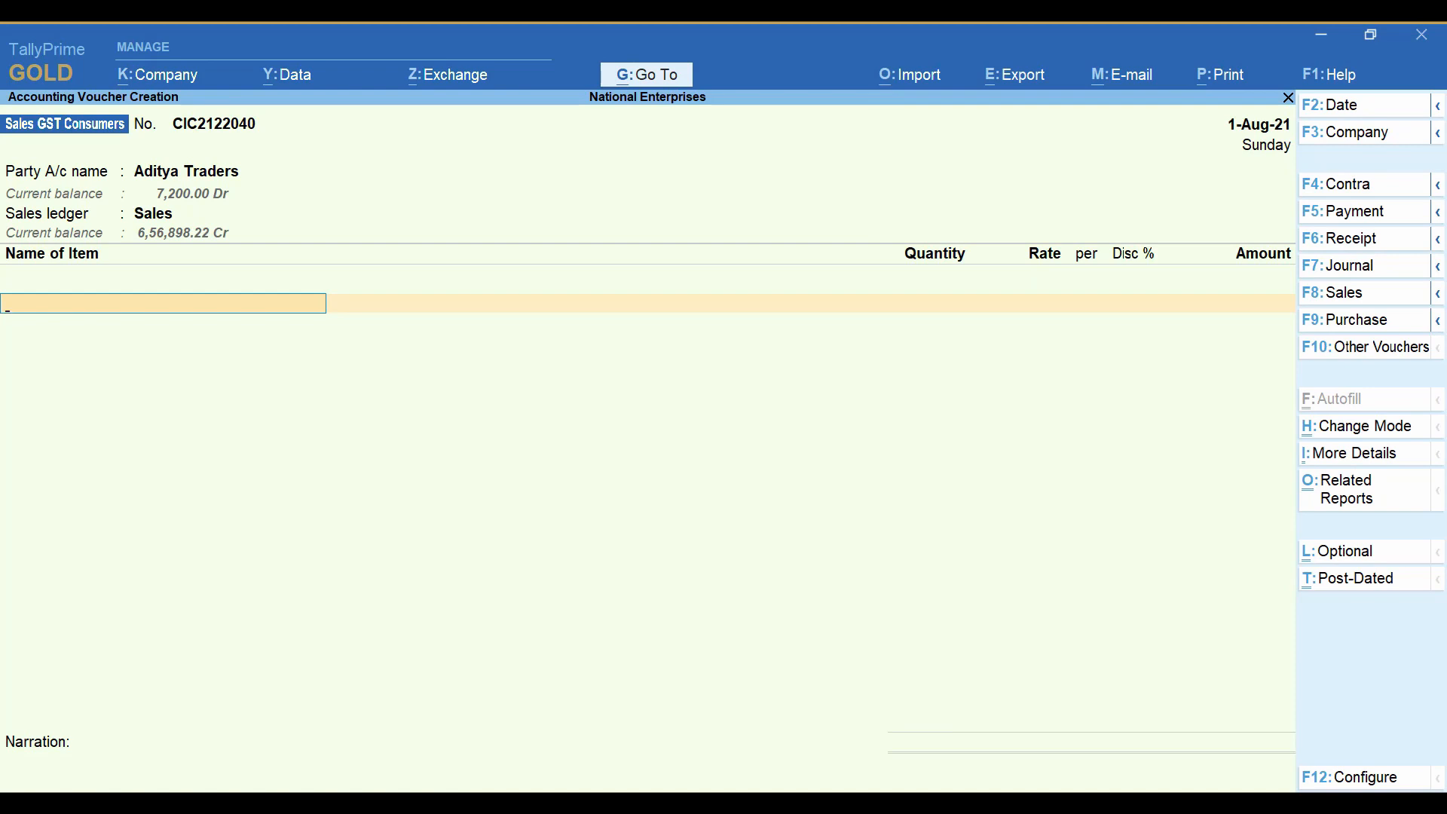
type("Canon")
key("Return")
type("10")
key("Return")
key("Return")
key("Return")
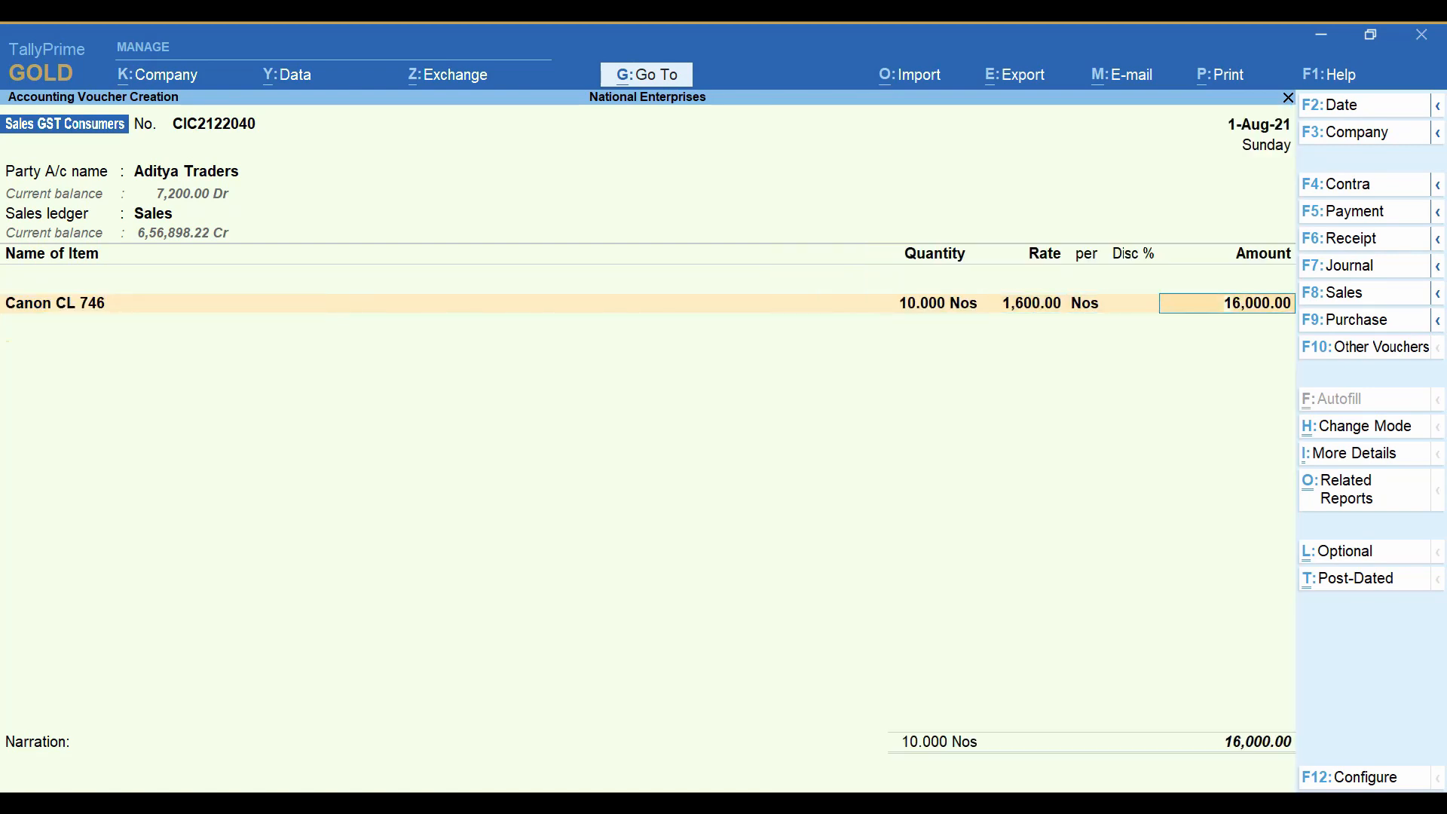
key("Return")
Add 10 Nos of CANON PG 89 as the second item of the voucher.
type("Canon")
key("Down")
key("Return")
type("10")
key("Return")
key("Return")
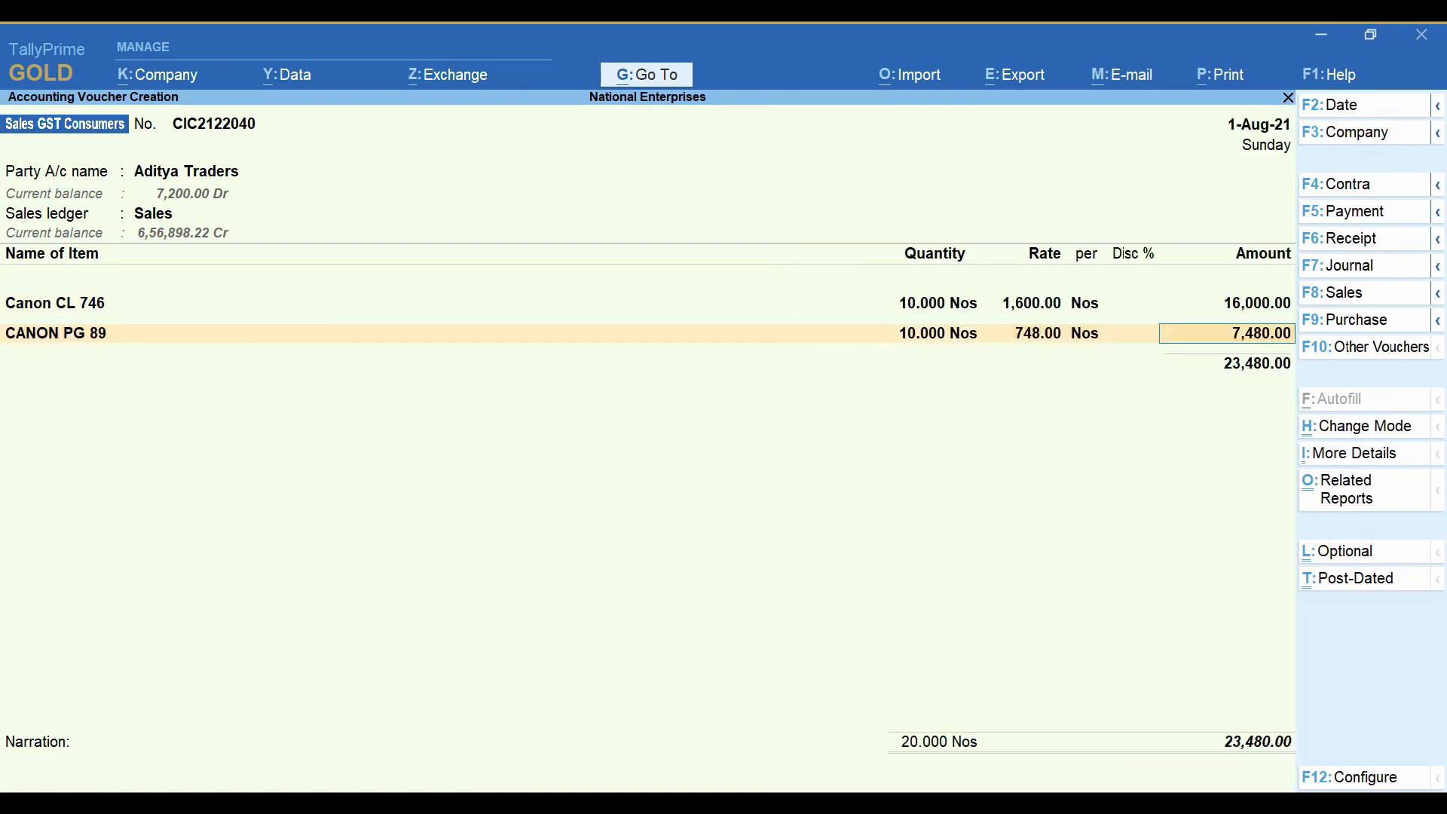
key("Return")
key("Return")
Add the CGST and SGST tax ledgers below the voucher's items.
type("Cg")
key("Return")
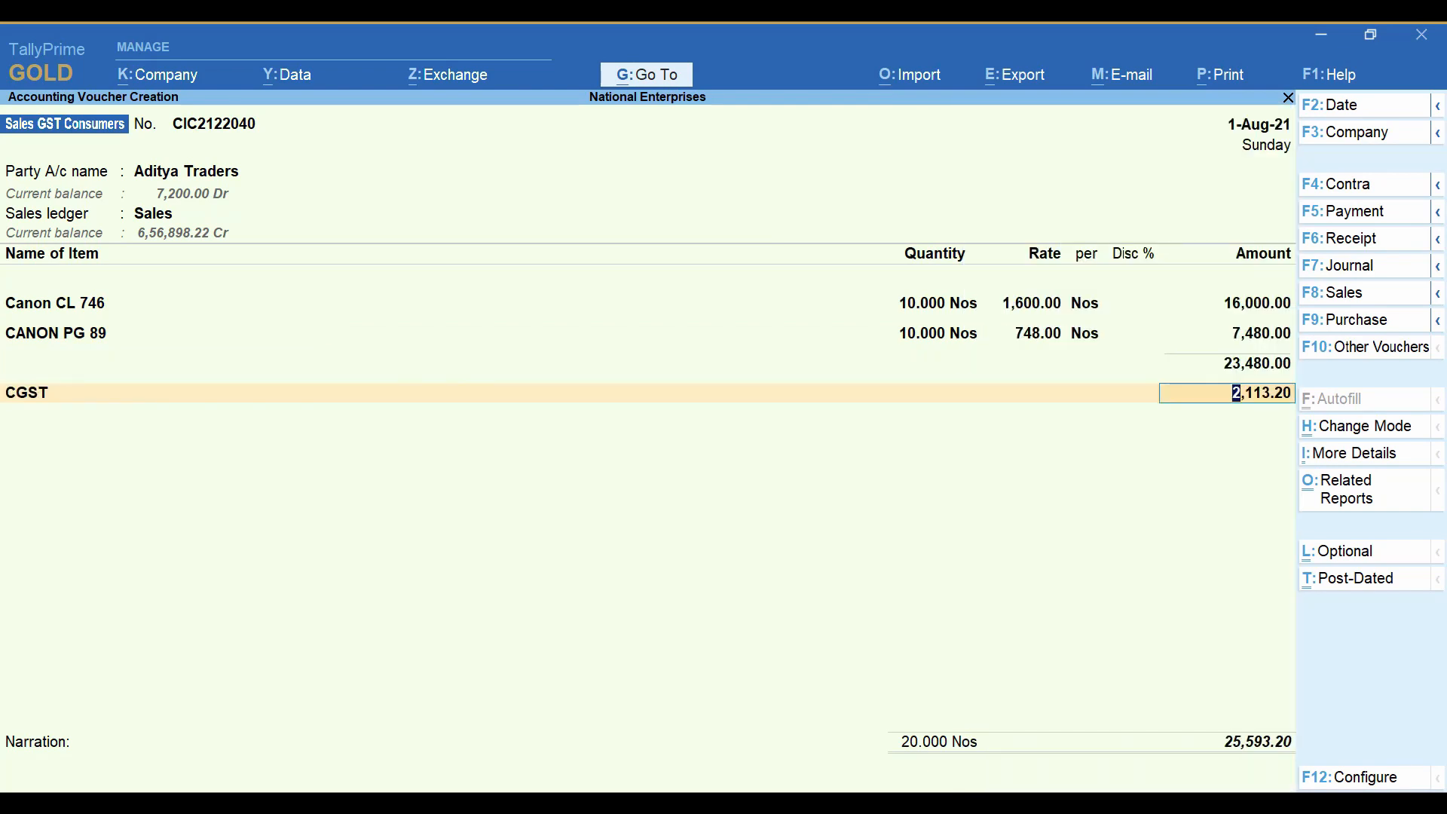
key("Return")
type("Sgs")
key("Return")
Change the voucher date to 31-Jul-21 and accept the SGST amount.
key("F2")
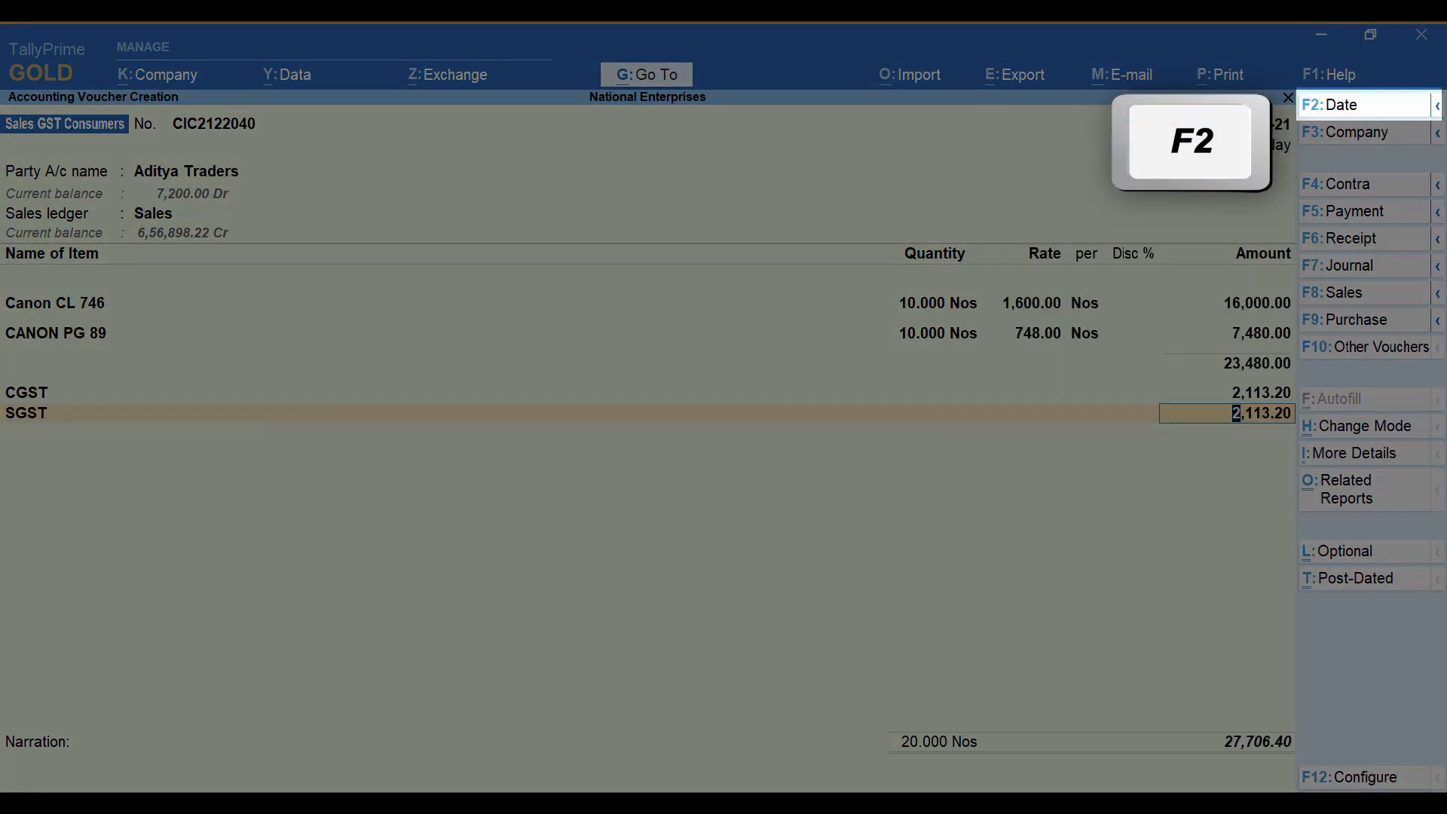
type("3")
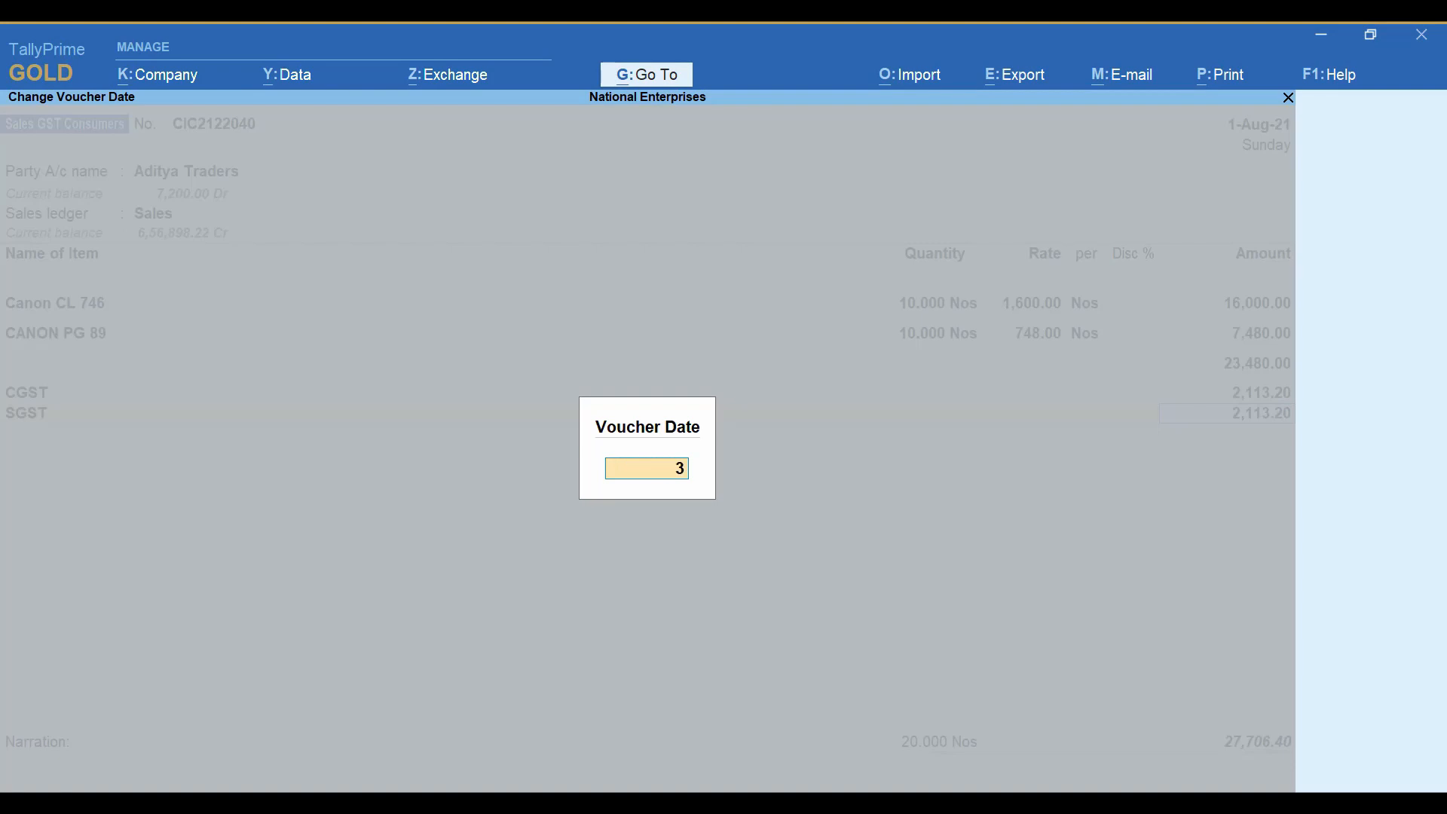
type("1-7-21")
key("Return")
Add the Kerala Flood Cess ledger below SGST and save the 31-Jul-21 sales voucher.
key("Return")
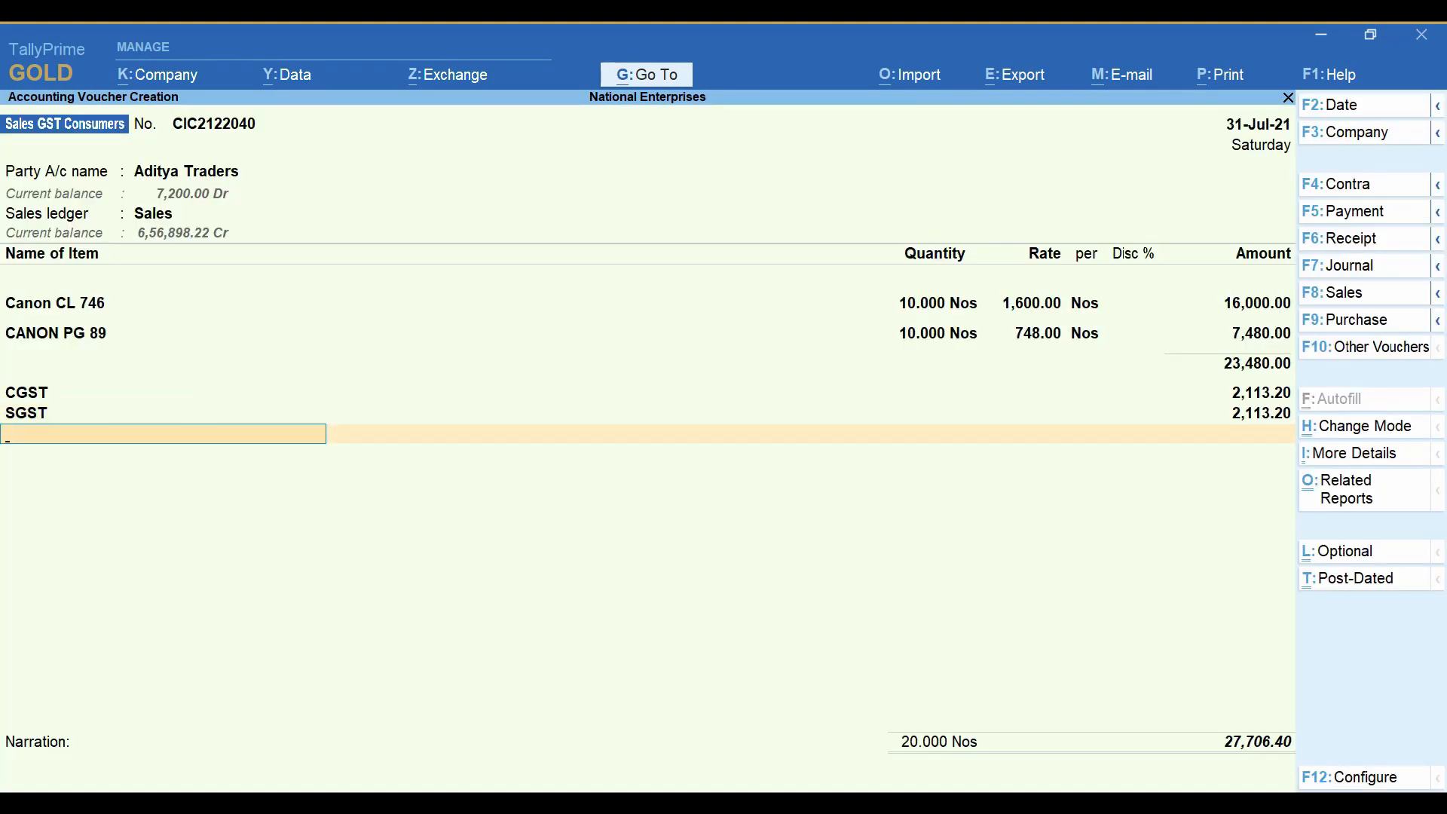
type("Ker")
key("Return")
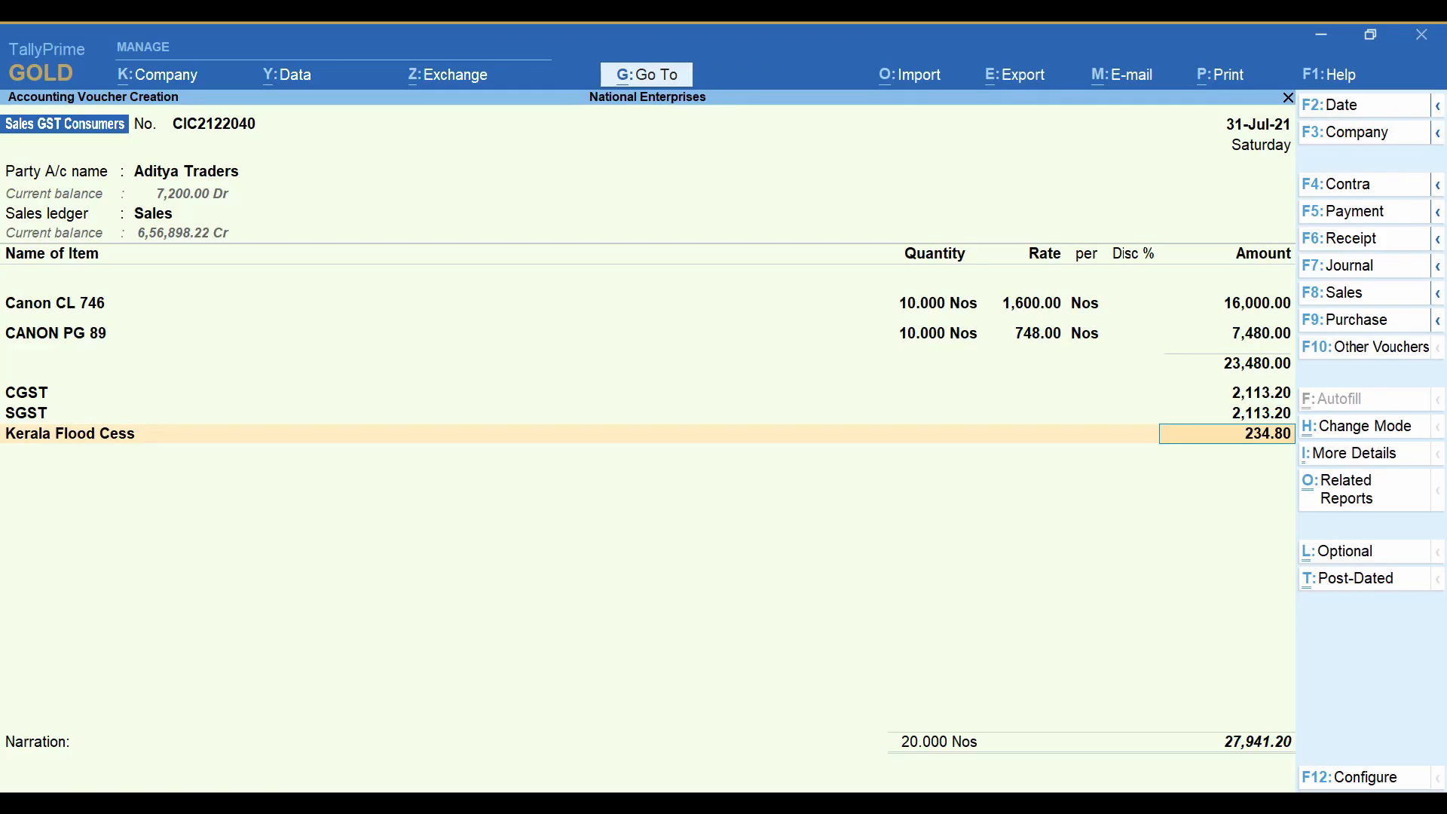
key("Return")
key("Return")
key("Return")
key("Return")
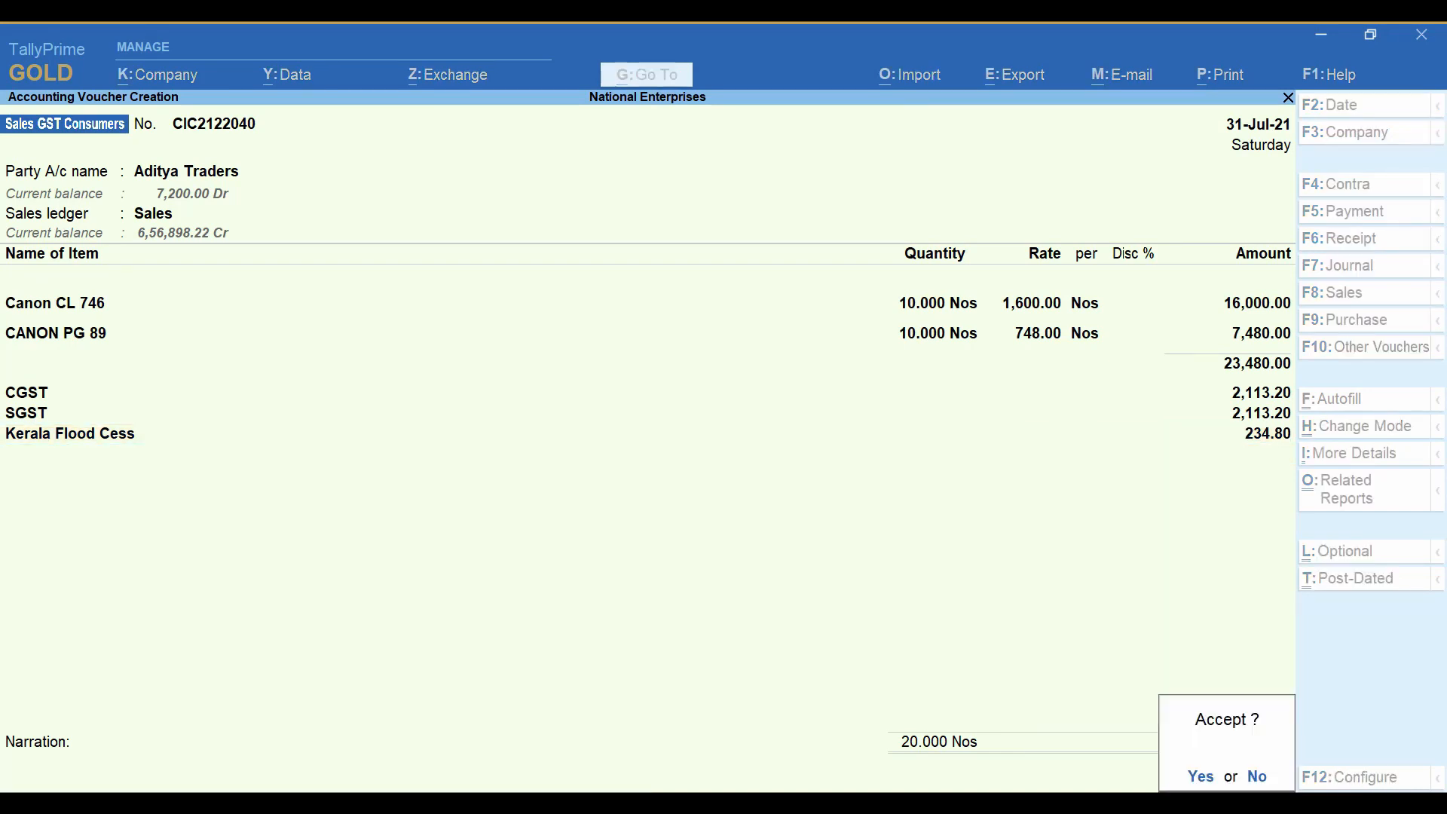
key("Return")
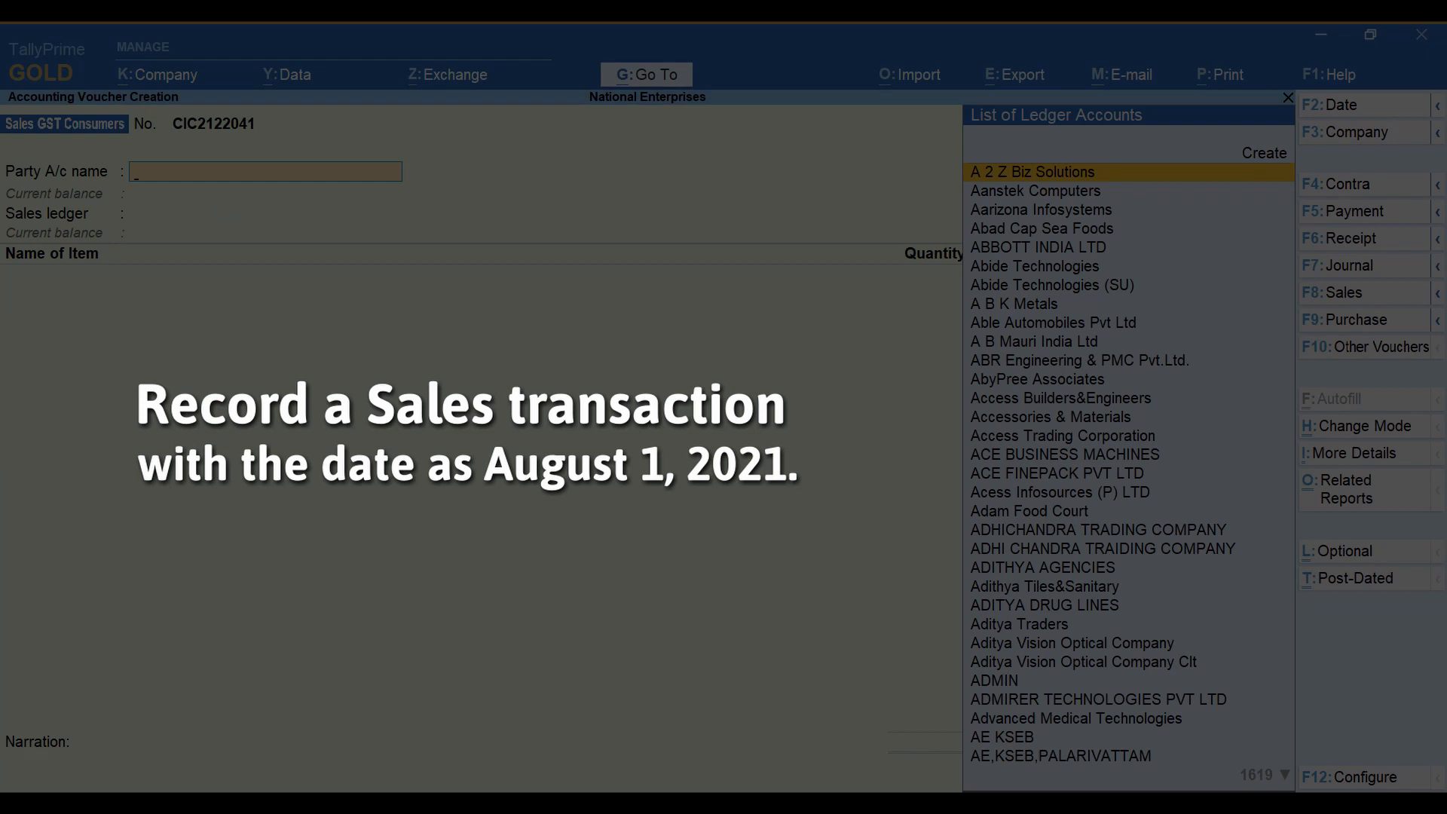
Date the new sales voucher 1-Aug-21, with Aditya Traders as the party account and Sales as the sales ledger.
key("F2")
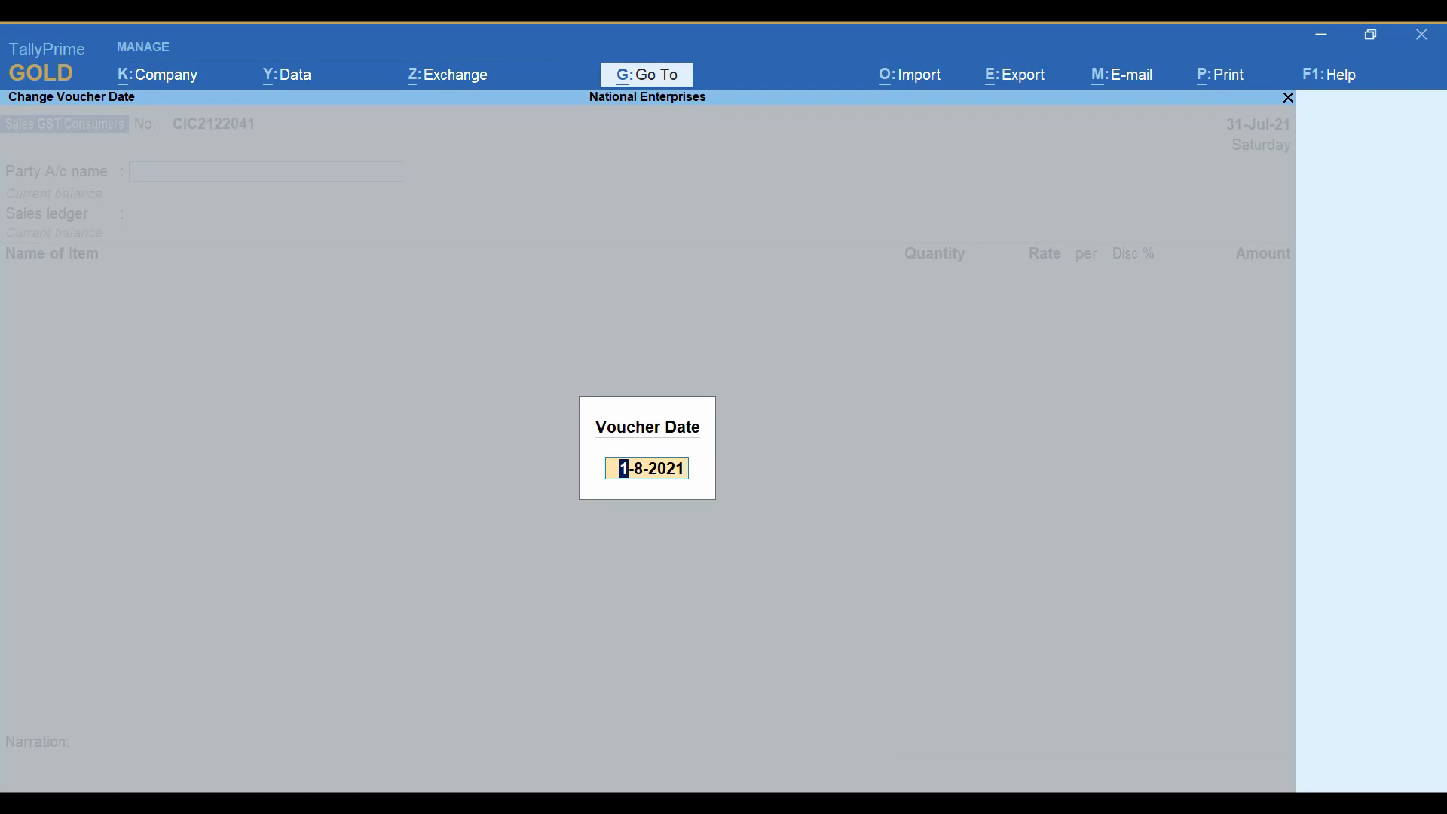
key("Return")
type("Adit")
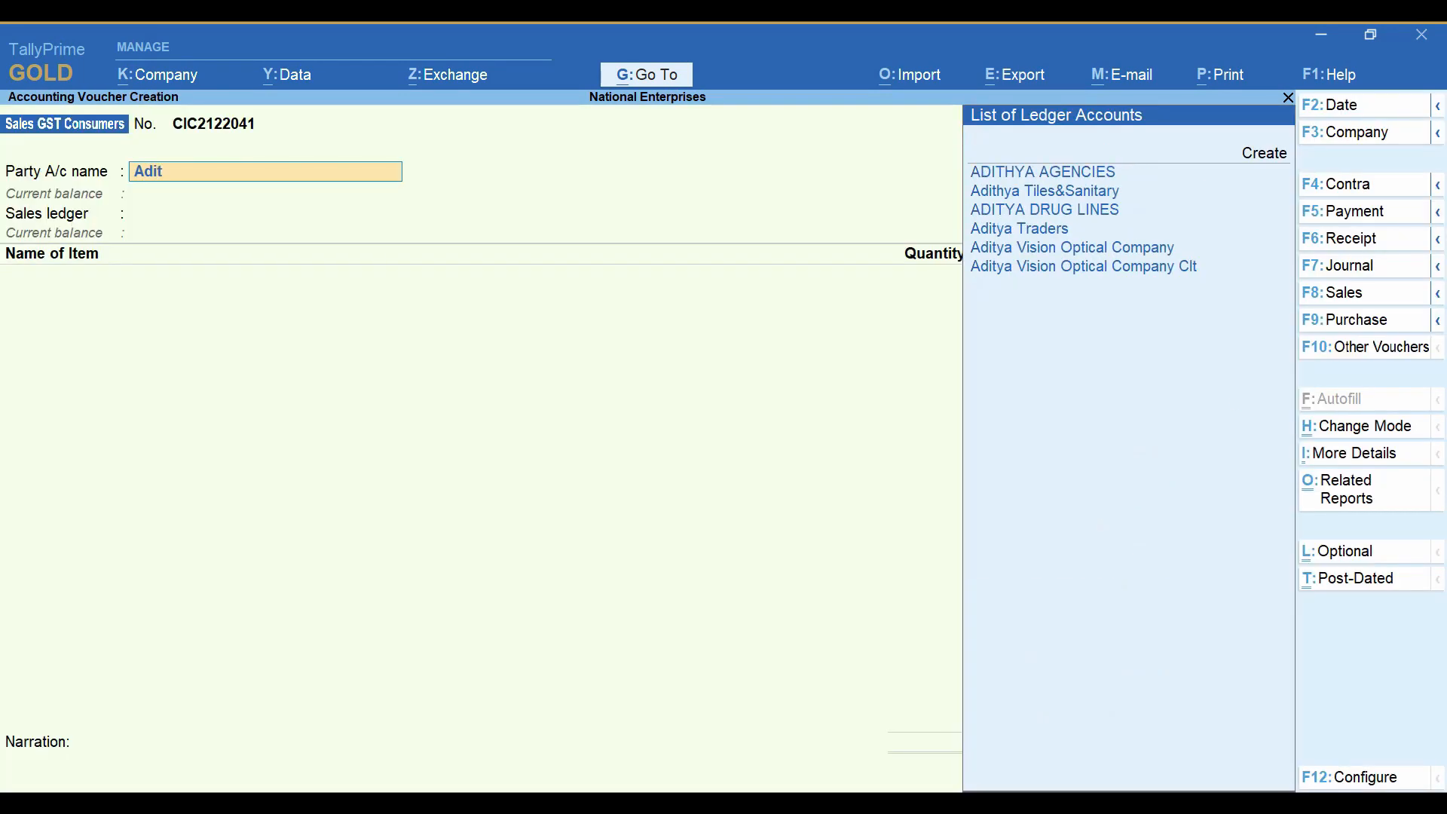
key("Down")
key("Down")
key("Down")
key("Return")
key("Return")
Add 10 Nos of Canon CL 746 as the first item of the 1-Aug-21 voucher, keeping the default rate.
type("Cano")
key("Down")
key("Down")
key("Down")
key("Down")
key("Down")
key("Return")
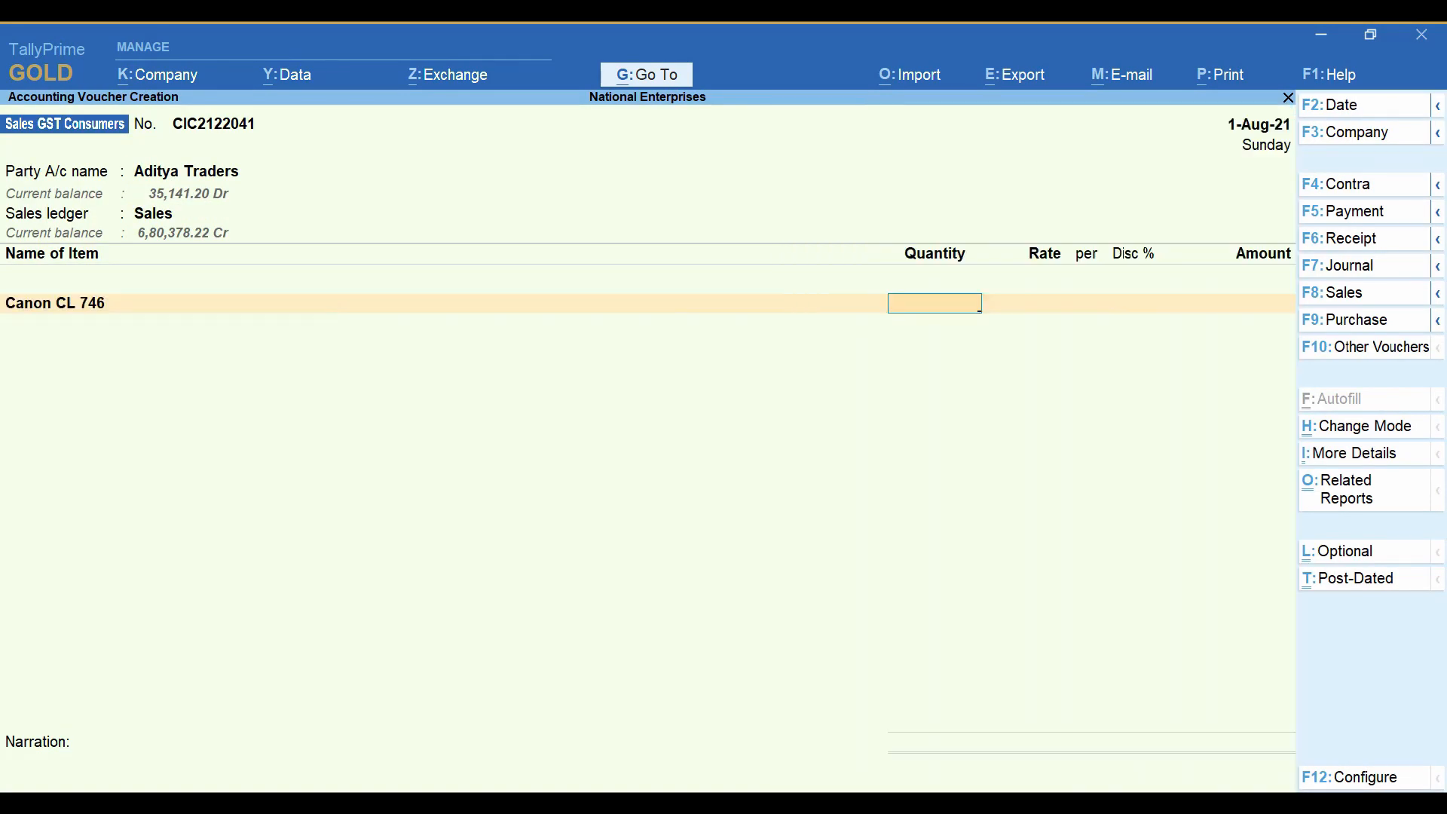
type("10")
key("Return")
key("Return")
key("Return")
Add 10 Nos of CANON PG 89 as the second item of the 1-Aug-21 voucher and finish the item list.
key("Return")
type("Cano")
key("Down")
key("Down")
key("Down")
key("Down")
key("Down")
key("Down")
key("Return")
type("10")
Add the CGST and SGST ledgers below the items of the 1-Aug-21 voucher.
key("Return")
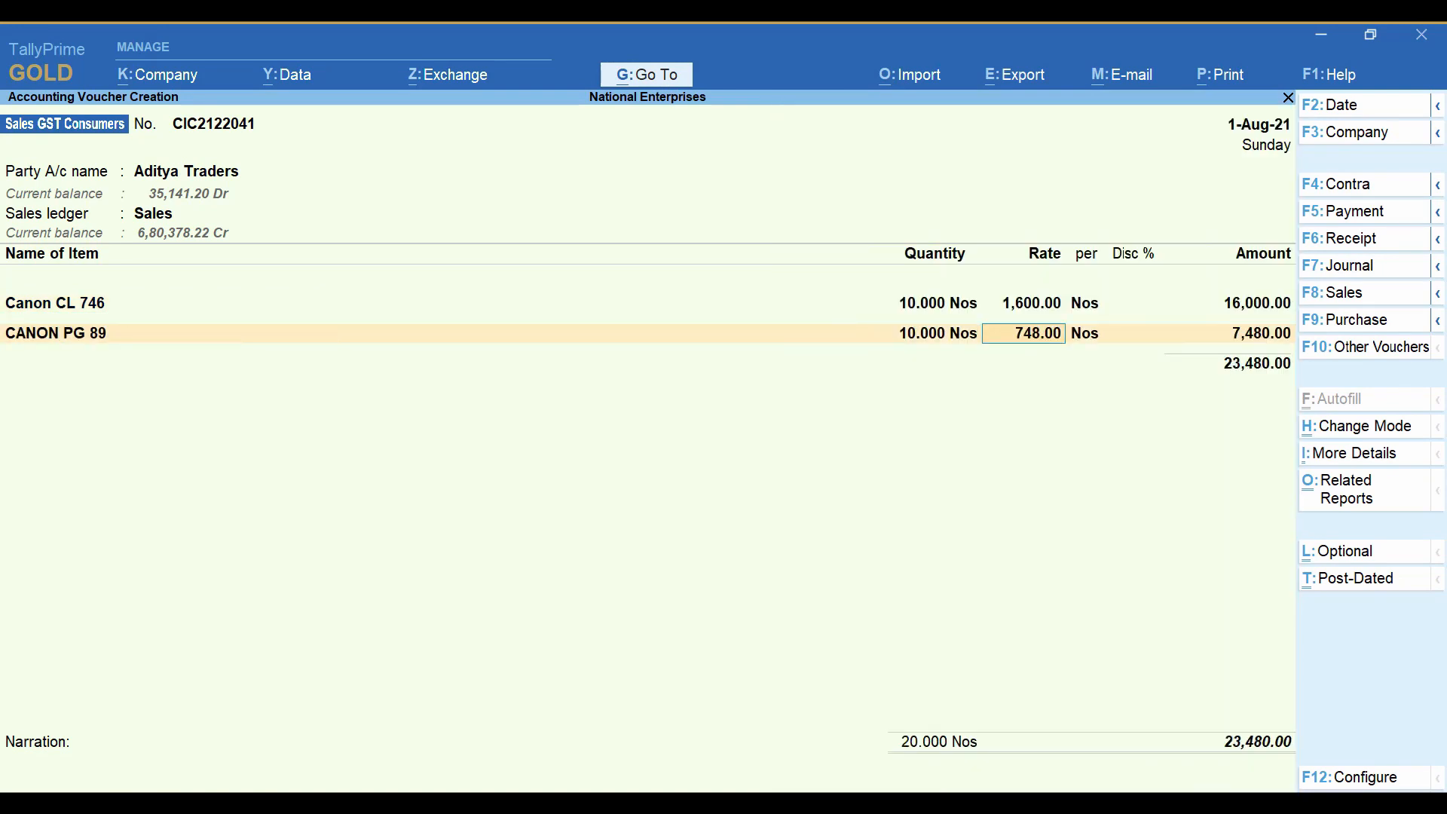
key("Return")
key("Return")
key("Return")
type("Cg")
key("Return")
key("Return")
type("Sg")
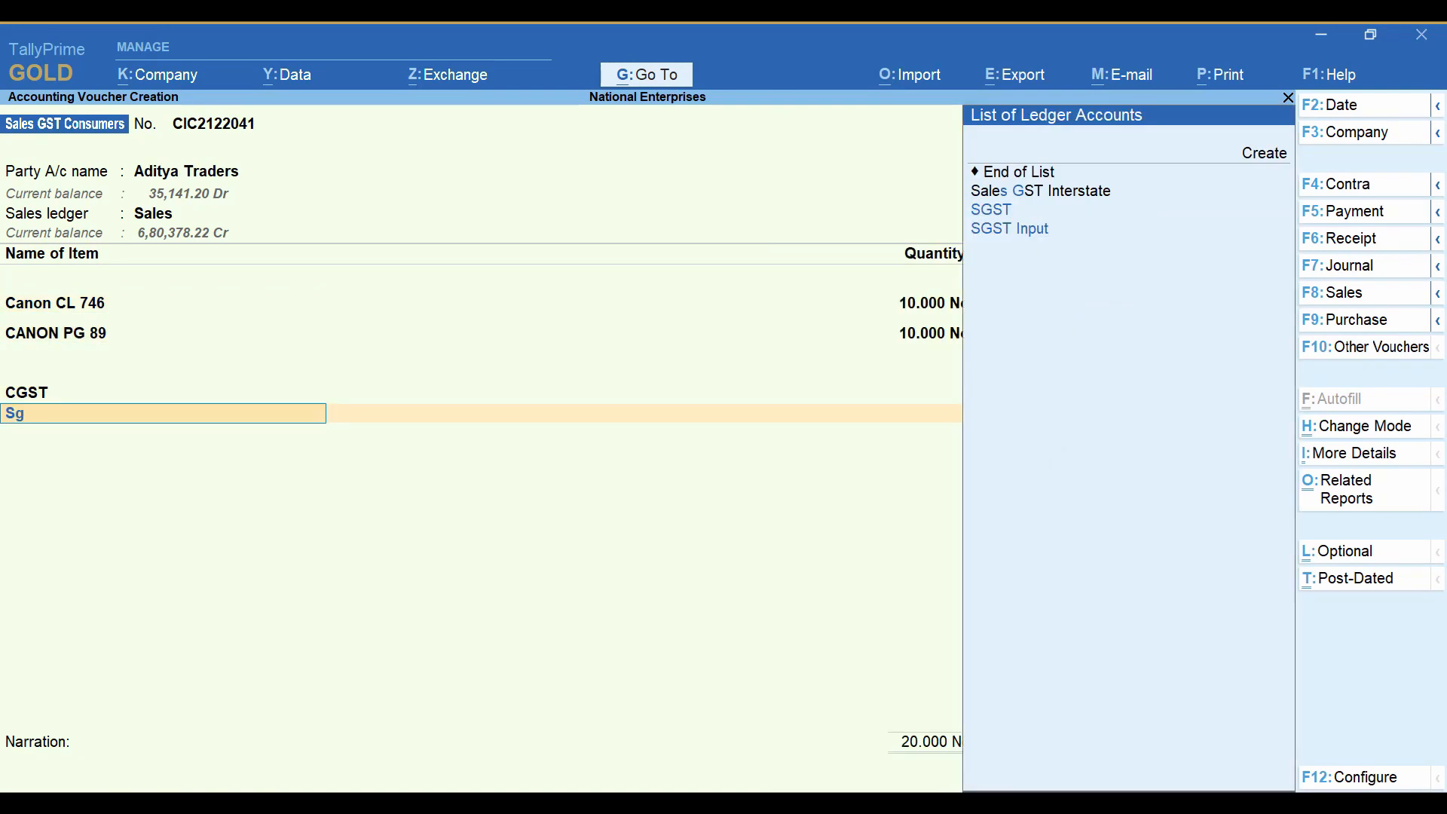
key("Return")
Add the Kerala Flood Cess ledger below SGST in the 1-Aug-21 voucher.
key("Return")
type("Ker")
key("Down")
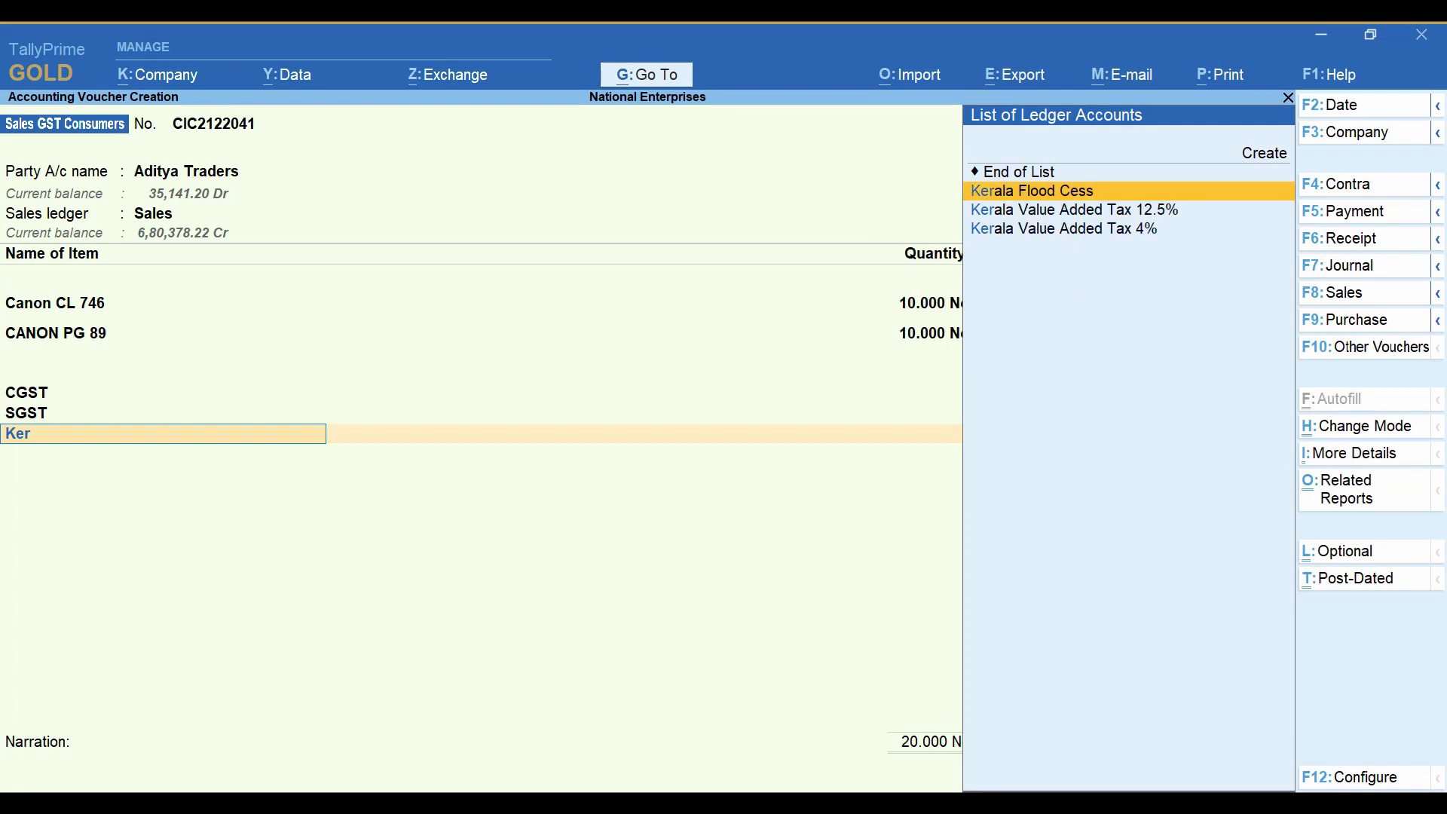
key("Return")
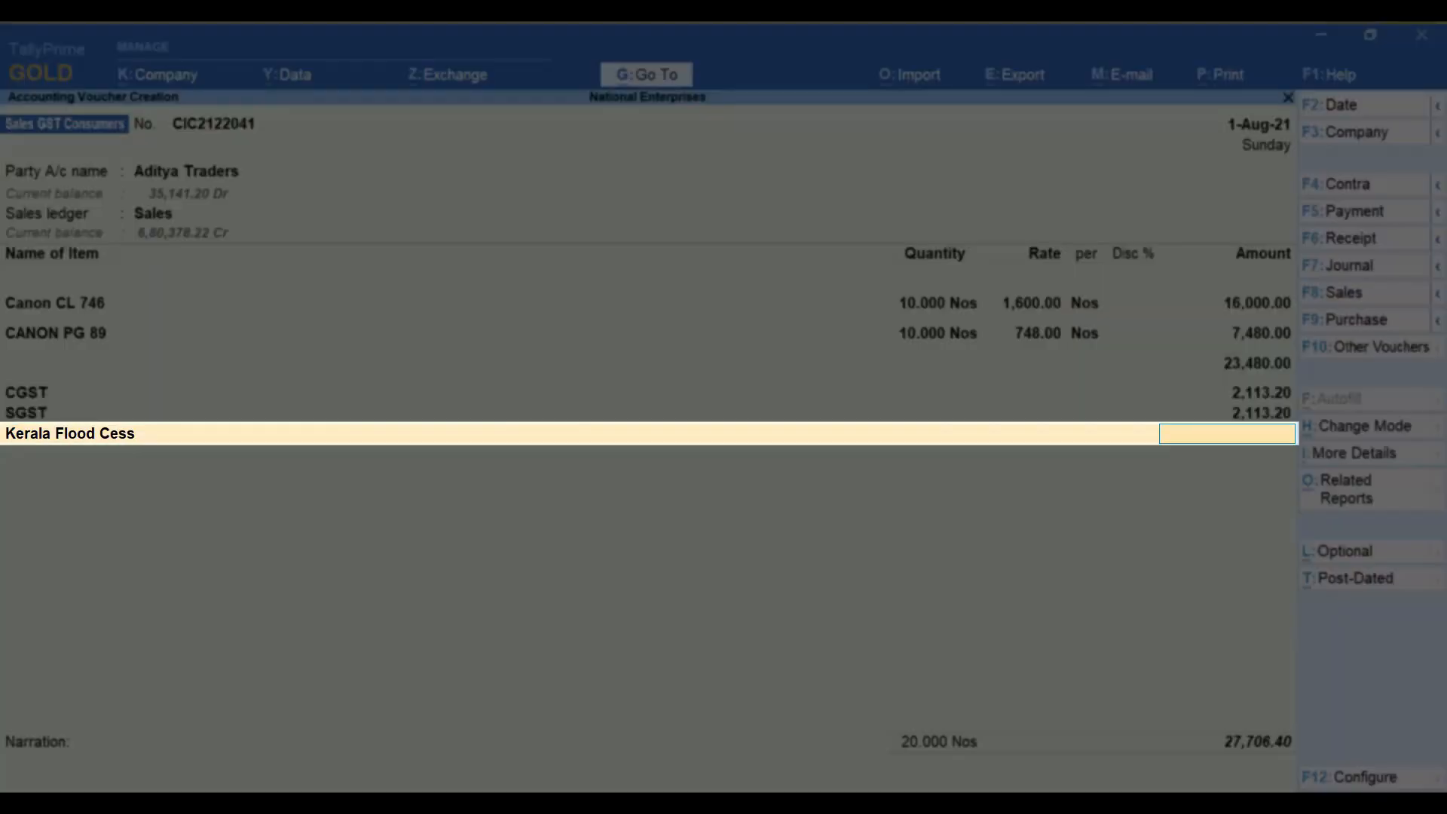